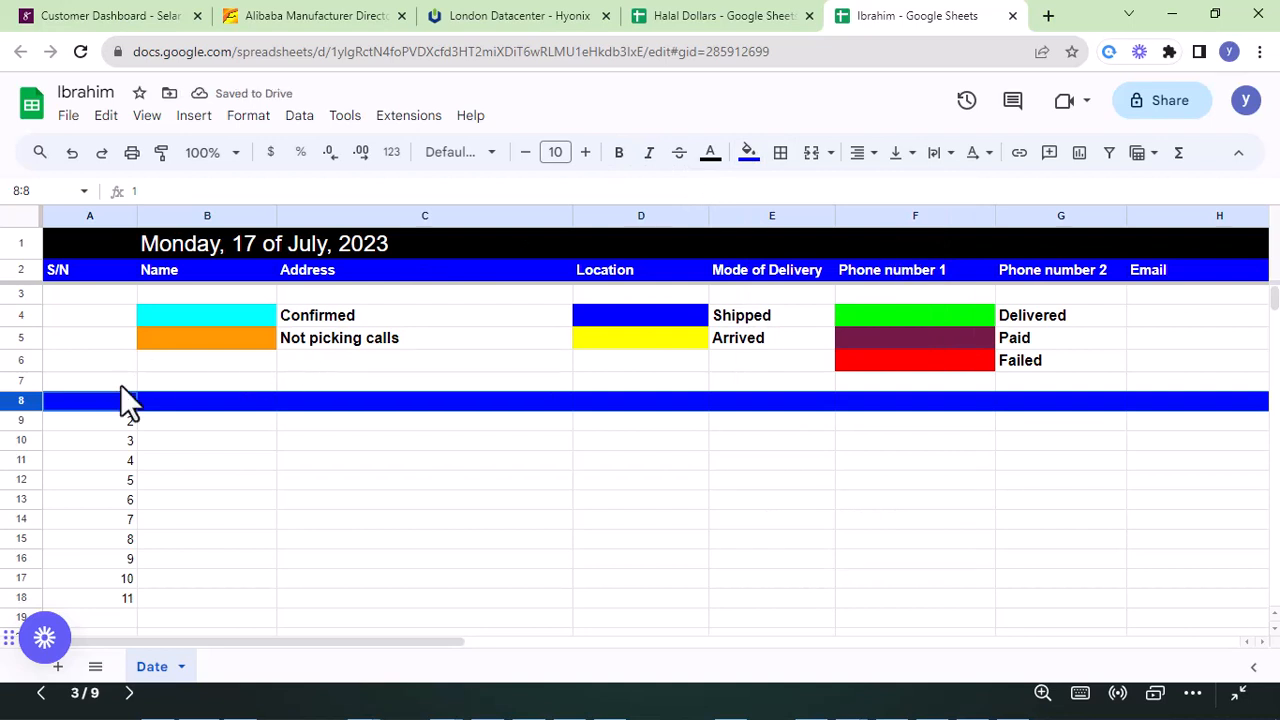
- Fill order row 8 with the yellow colour that the legend assigns to Arrived
left_click(208, 421)
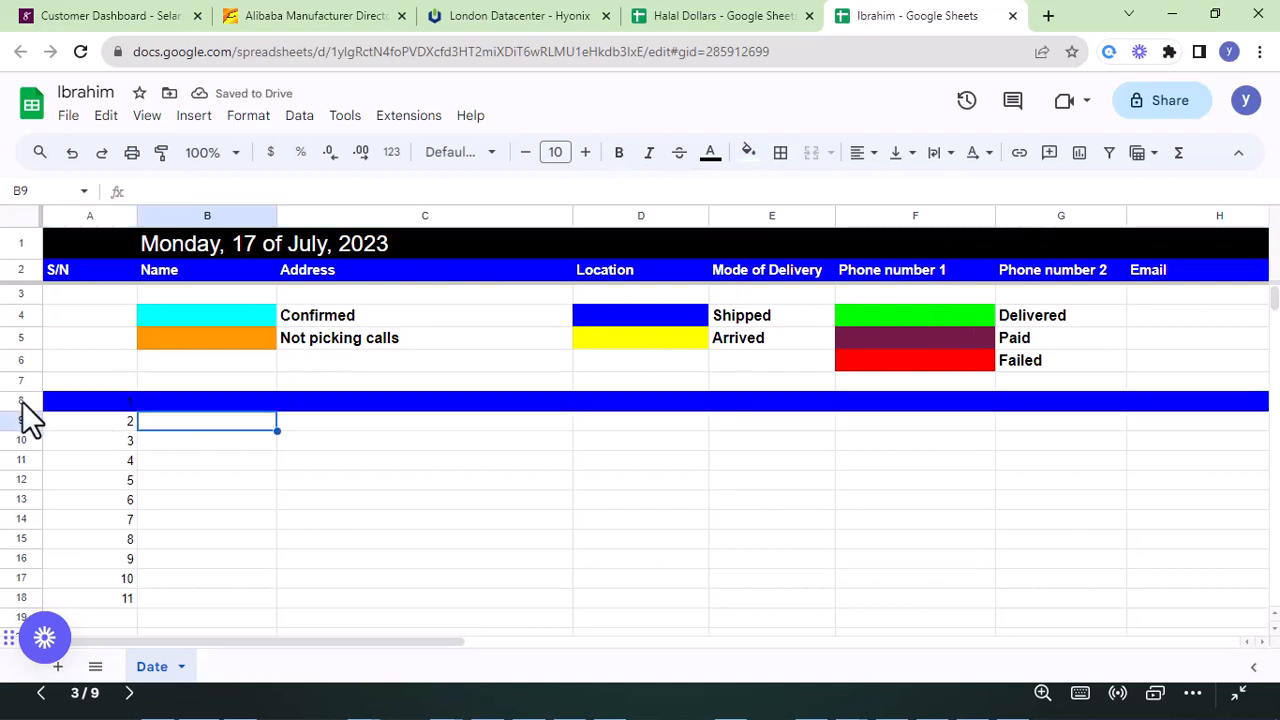
left_click(21, 400)
left_click(750, 156)
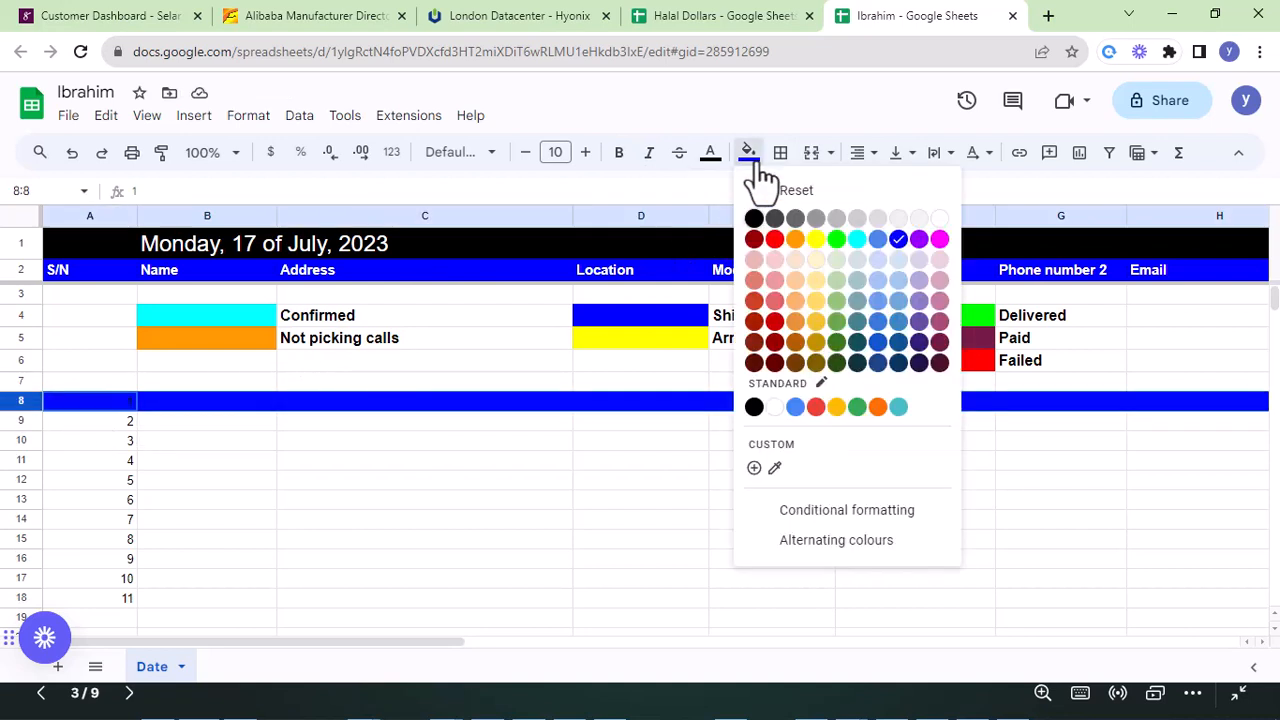
left_click(816, 240)
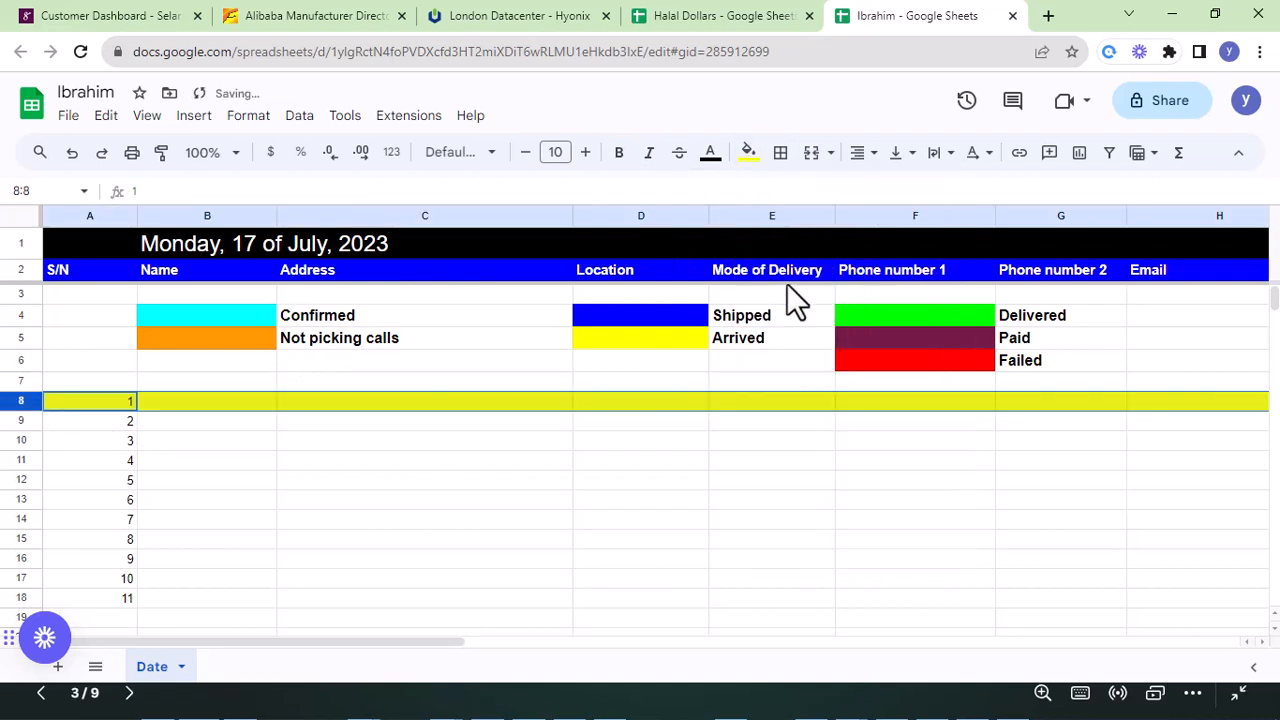
left_click(742, 346)
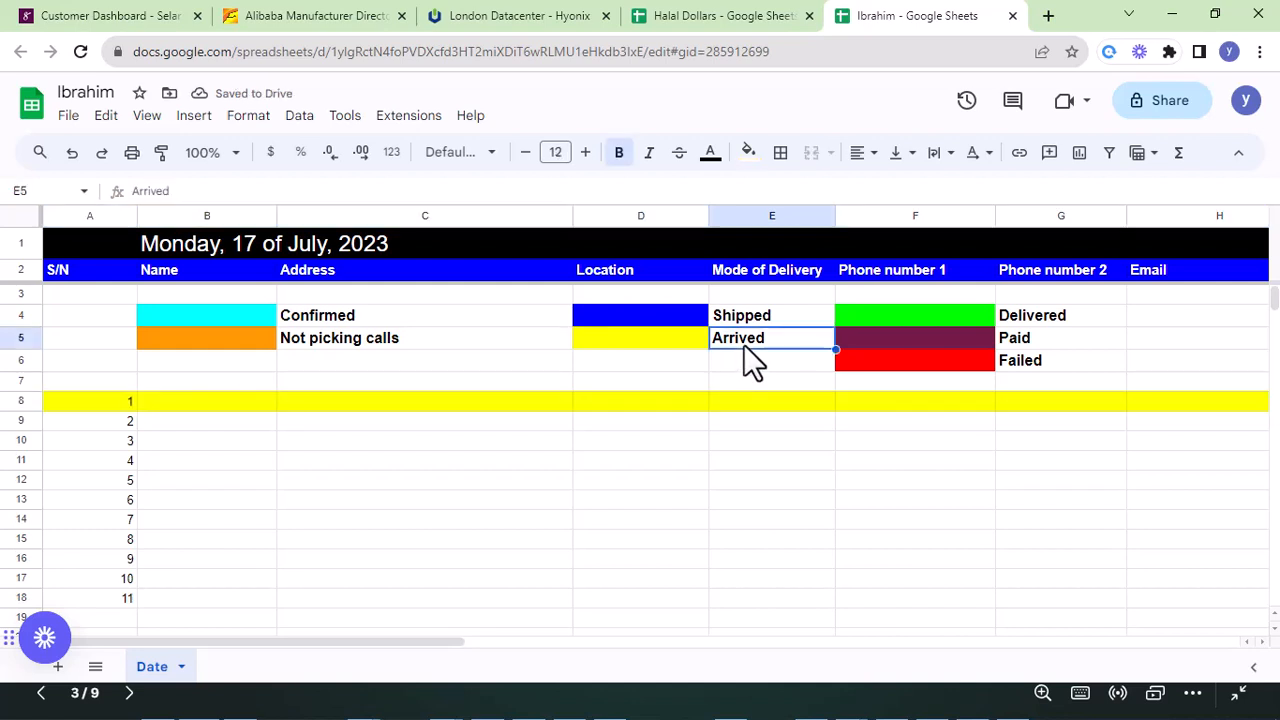
- Recolour order row 8 with the green fill that the legend assigns to Delivered
left_click(1057, 319)
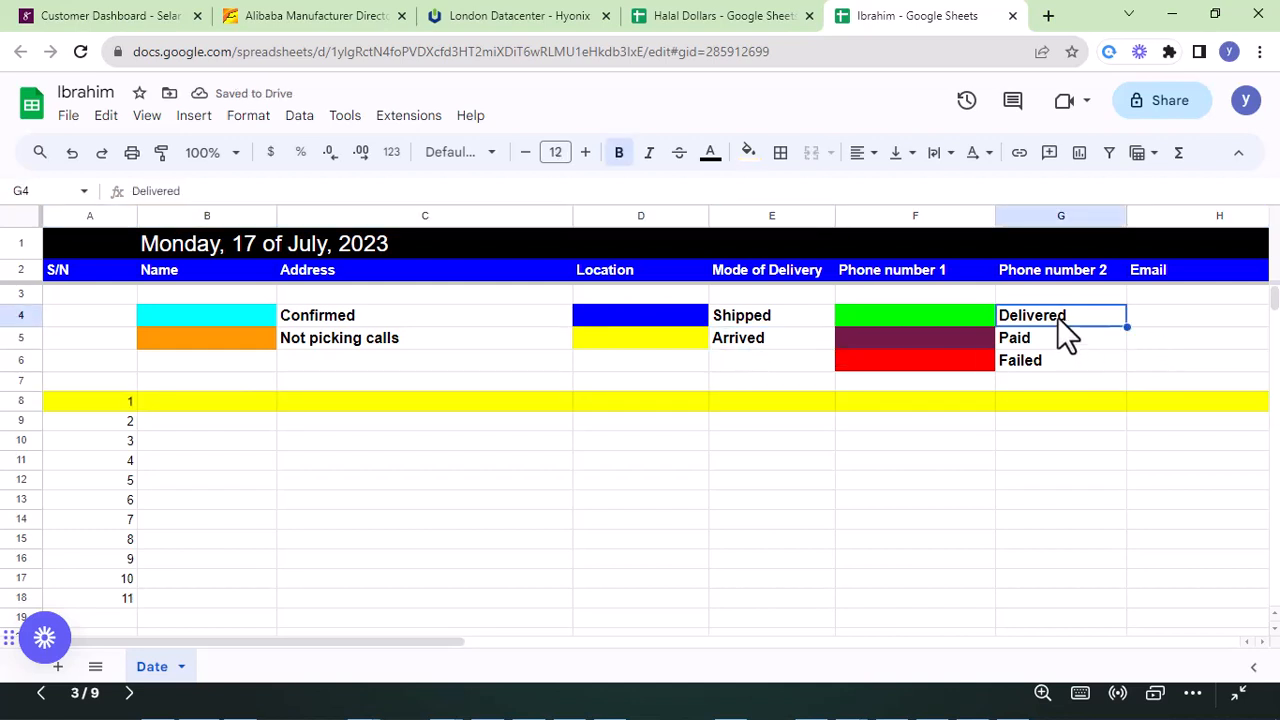
left_click(21, 401)
left_click(748, 152)
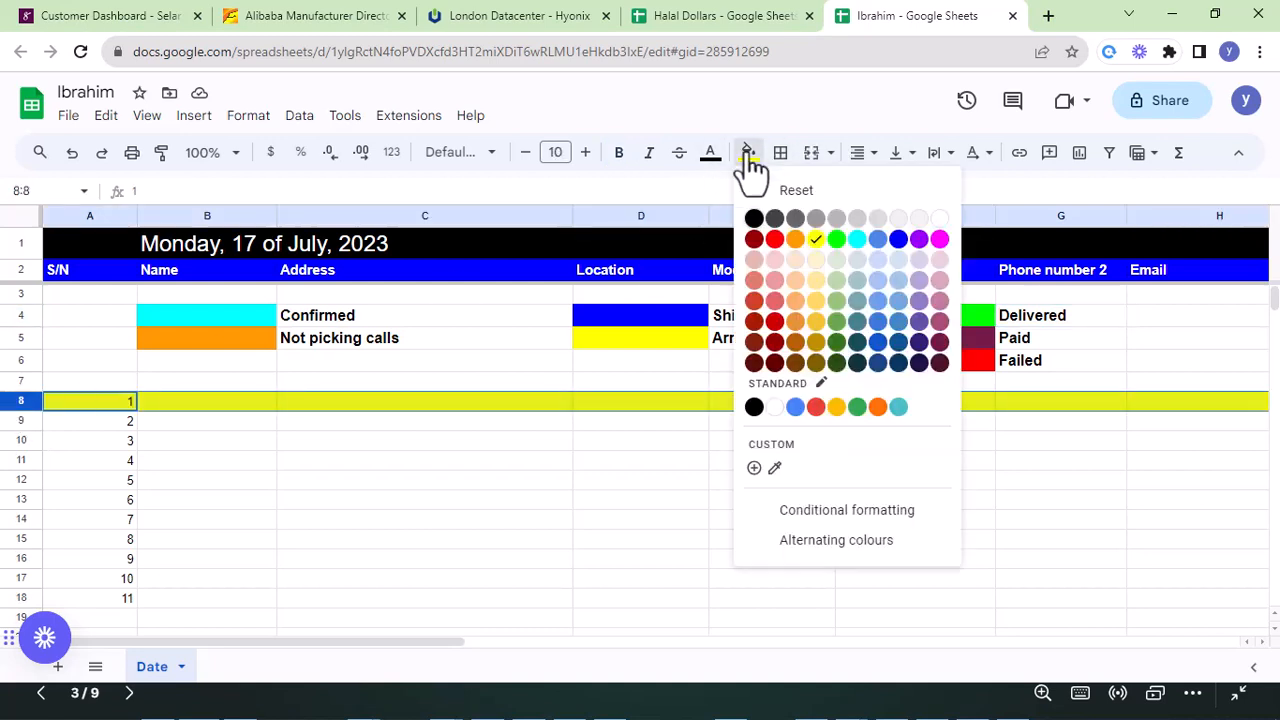
left_click(846, 245)
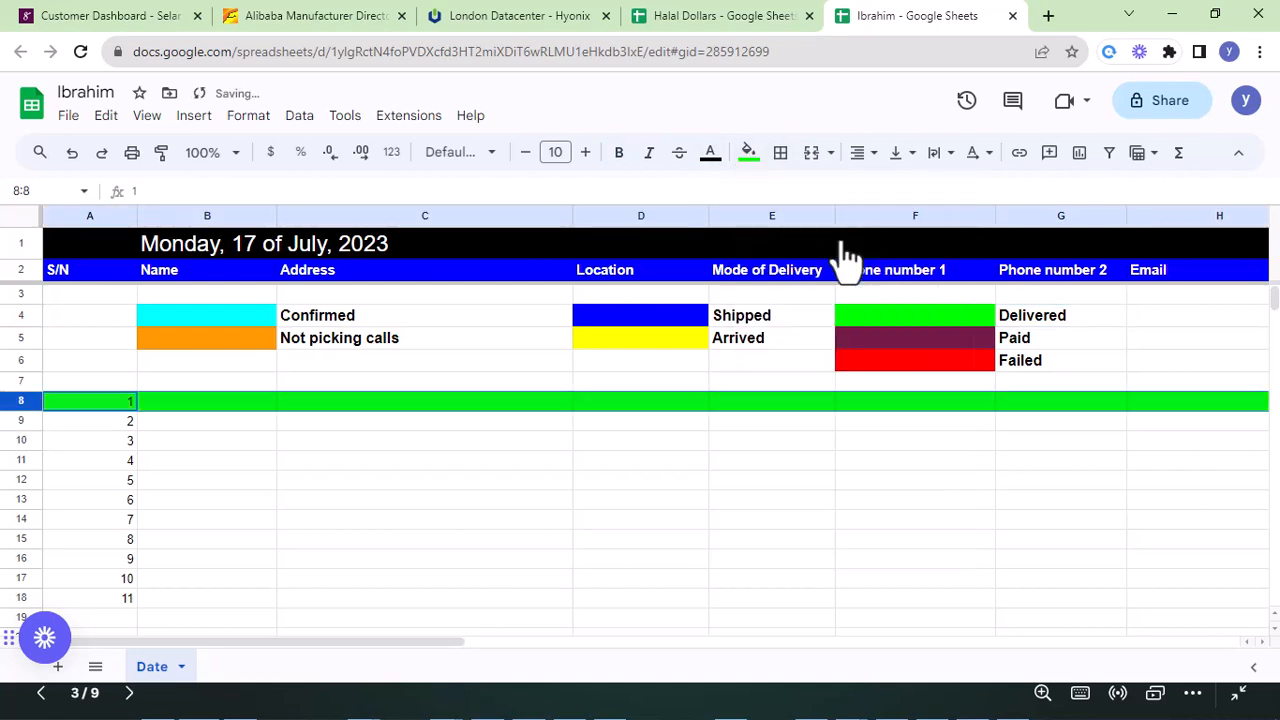
- Change the fill of order row 8 to the dark magenta that marks Paid orders in the legend
left_click(1012, 341)
left_click(12, 401)
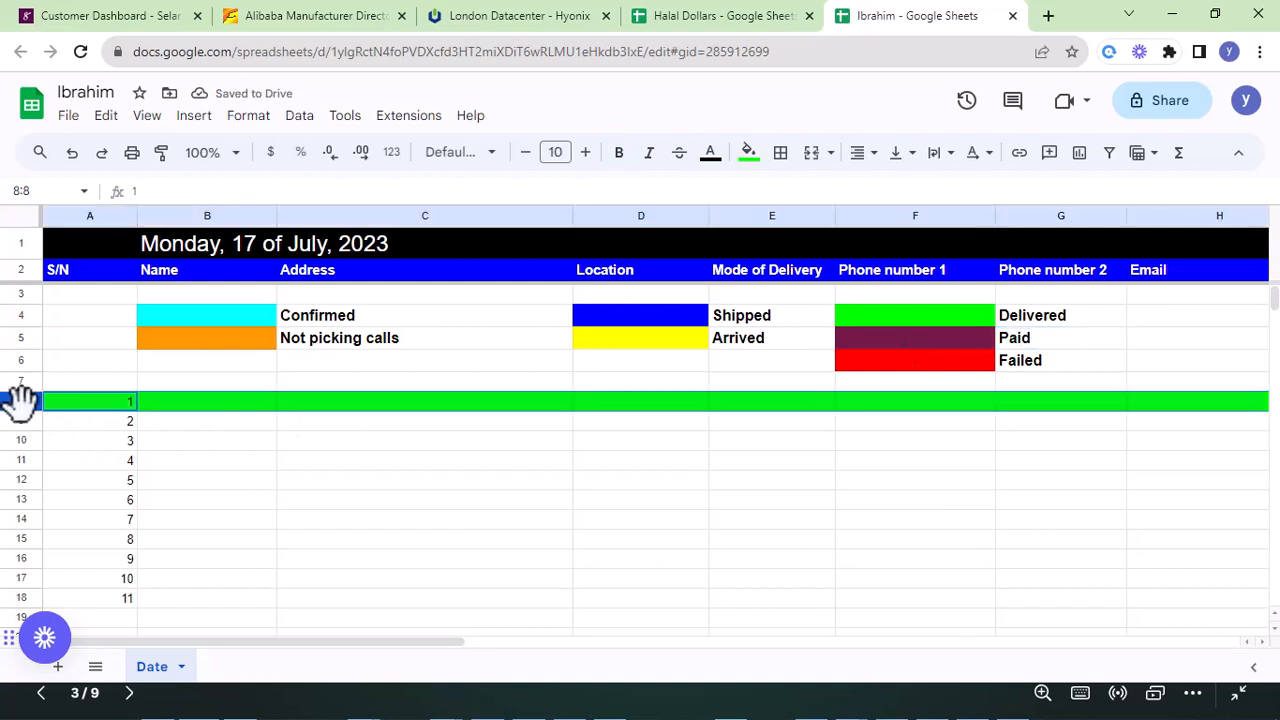
left_click(748, 152)
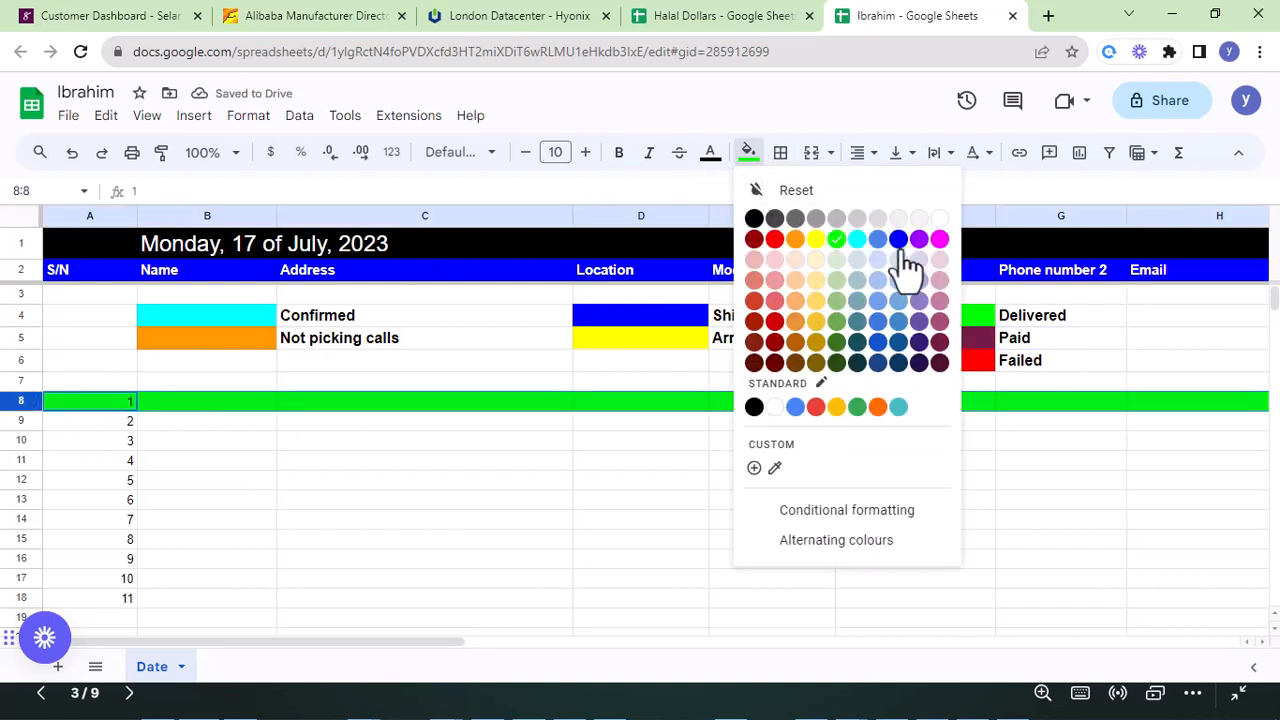
left_click(939, 341)
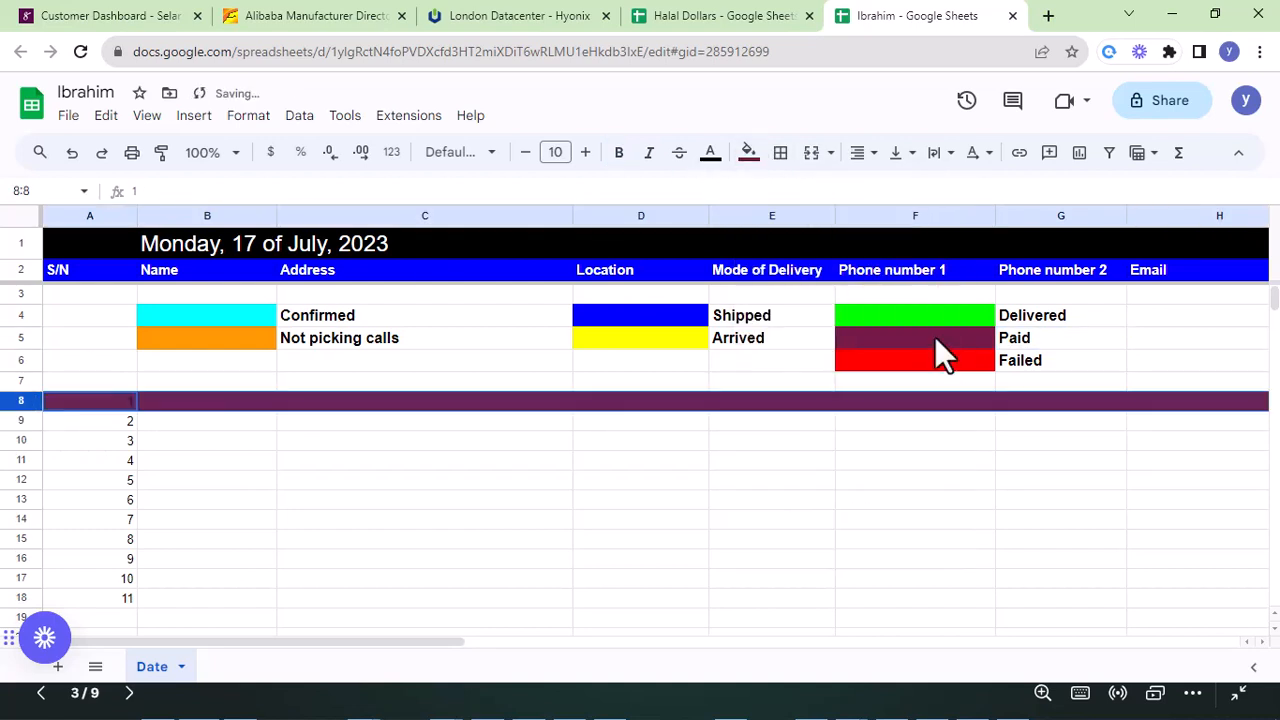
left_click(1027, 363)
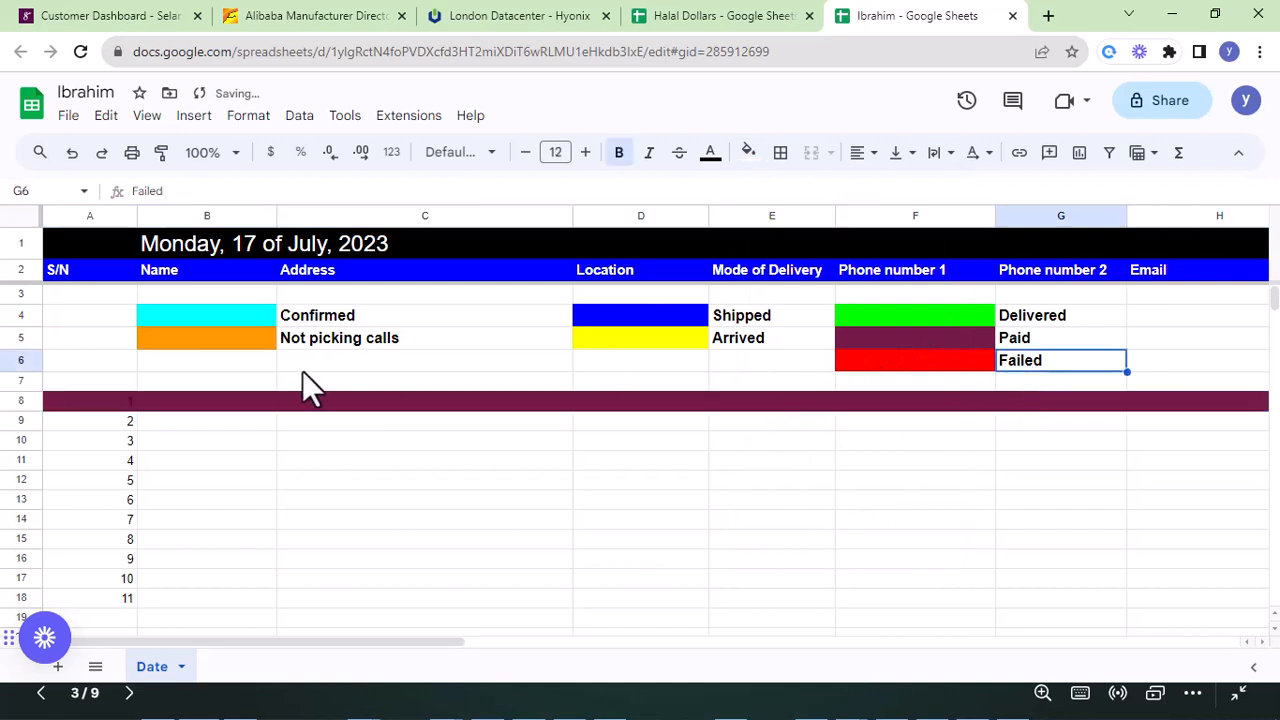
left_click(12, 400)
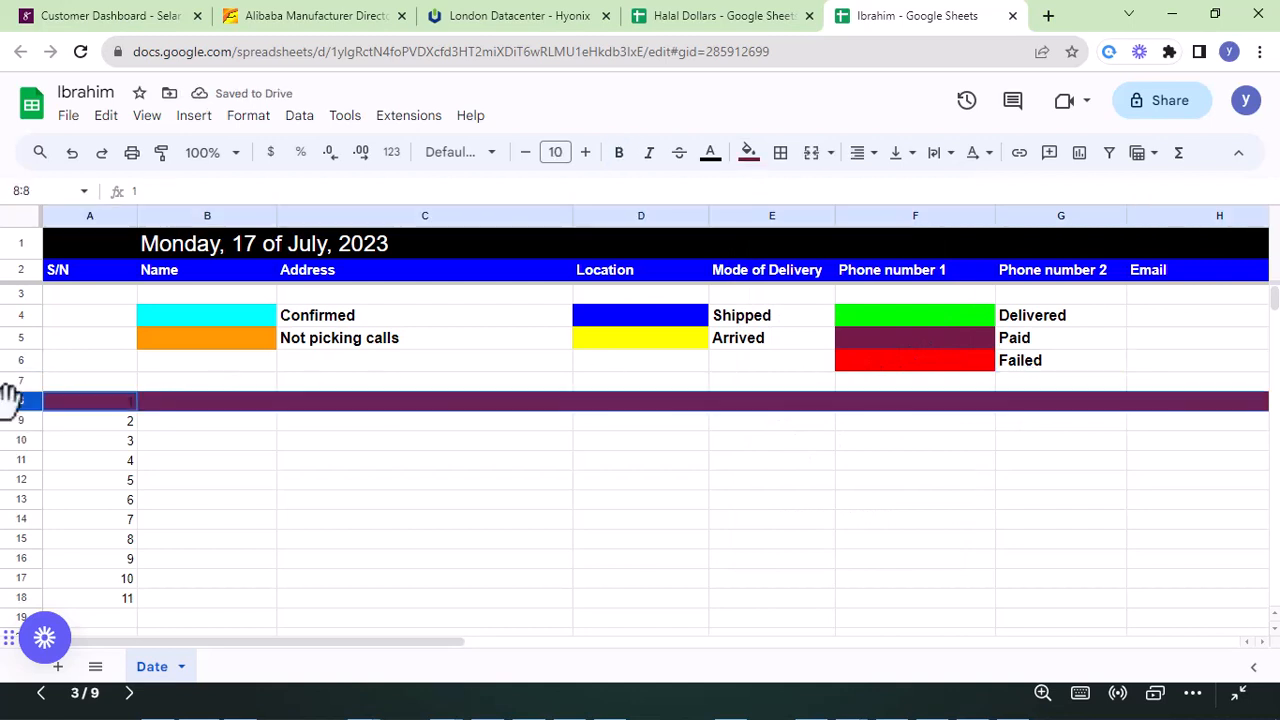
left_click(190, 405)
left_click(335, 400)
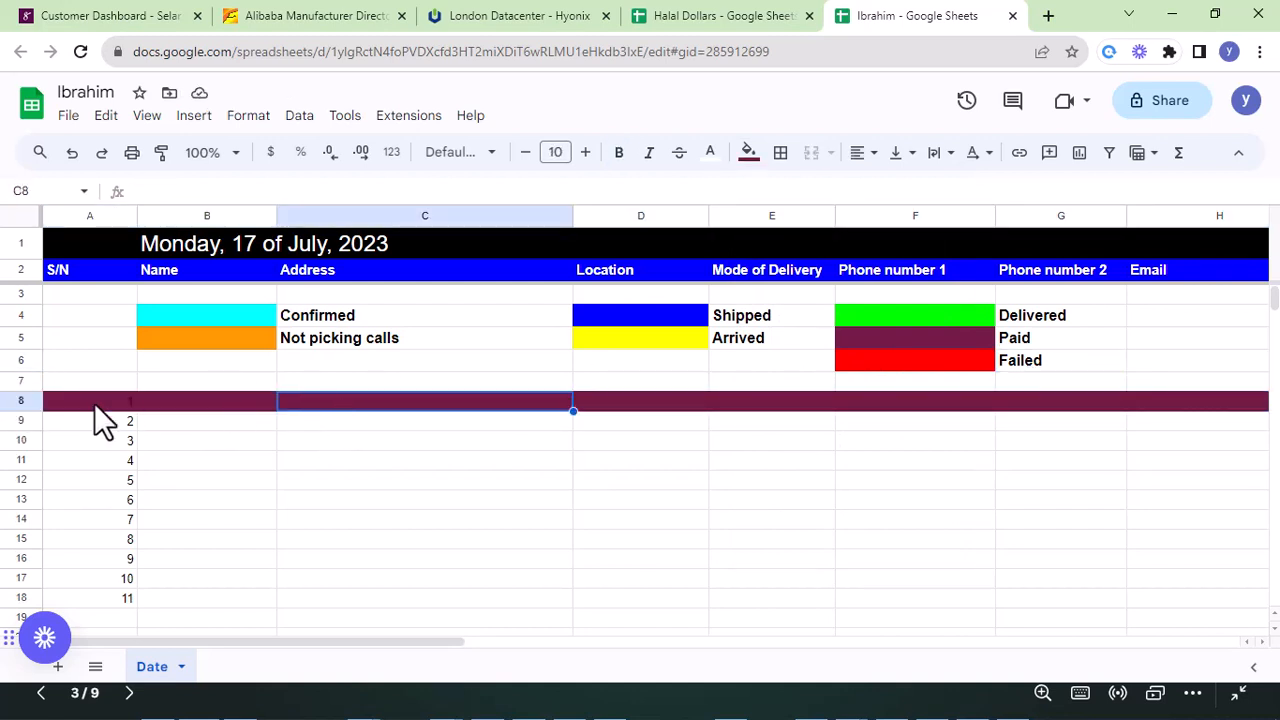
left_click(20, 400)
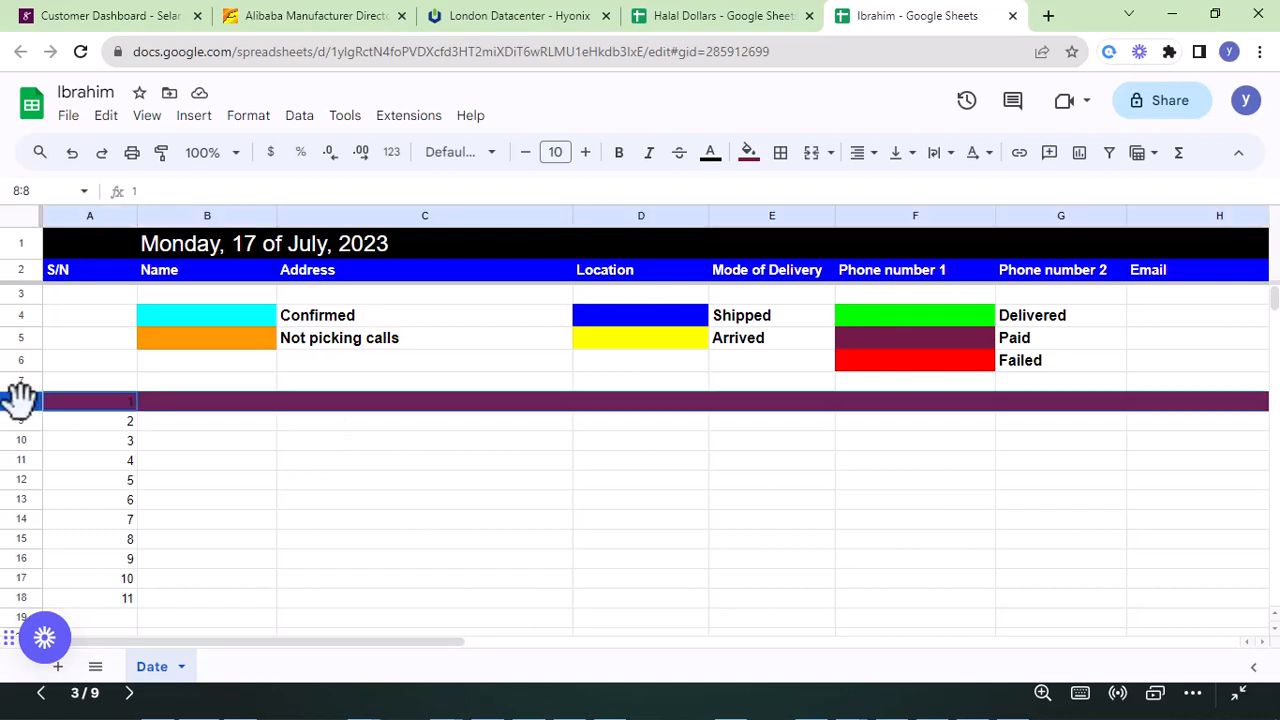
left_click(115, 440)
left_click(12, 400)
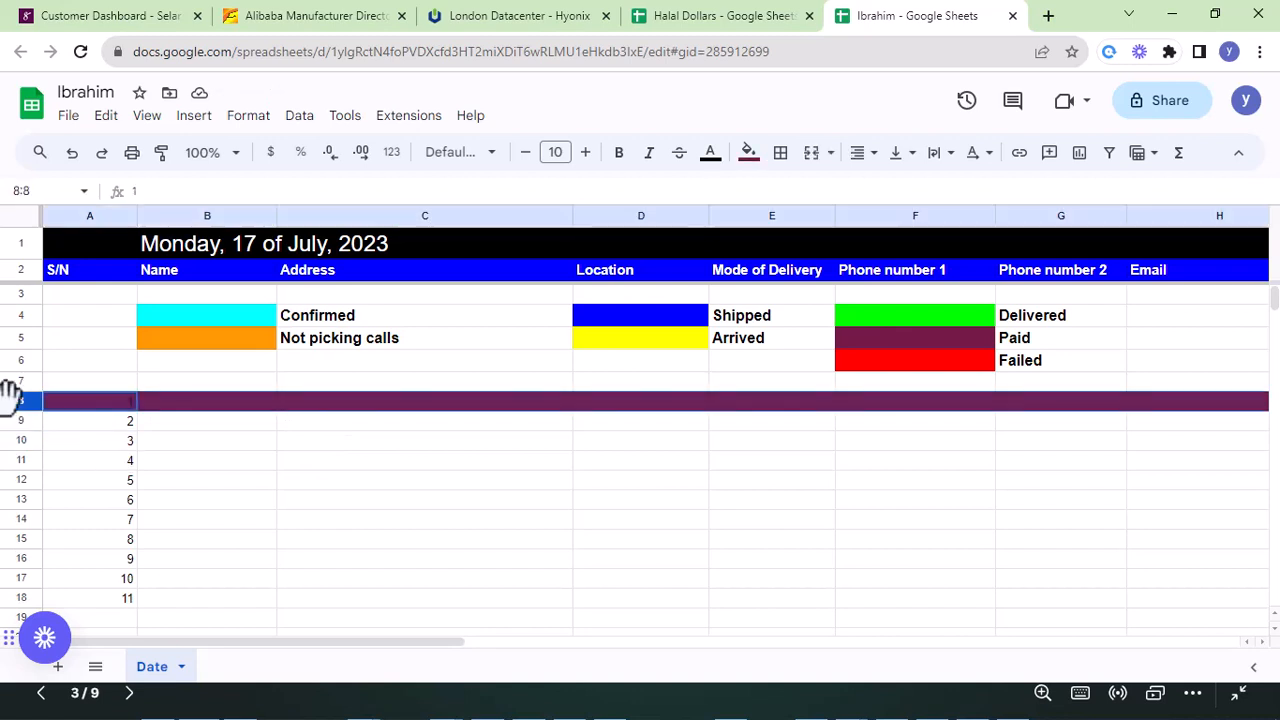
left_click(262, 402)
left_click(236, 437)
left_click(20, 400)
left_click(241, 417)
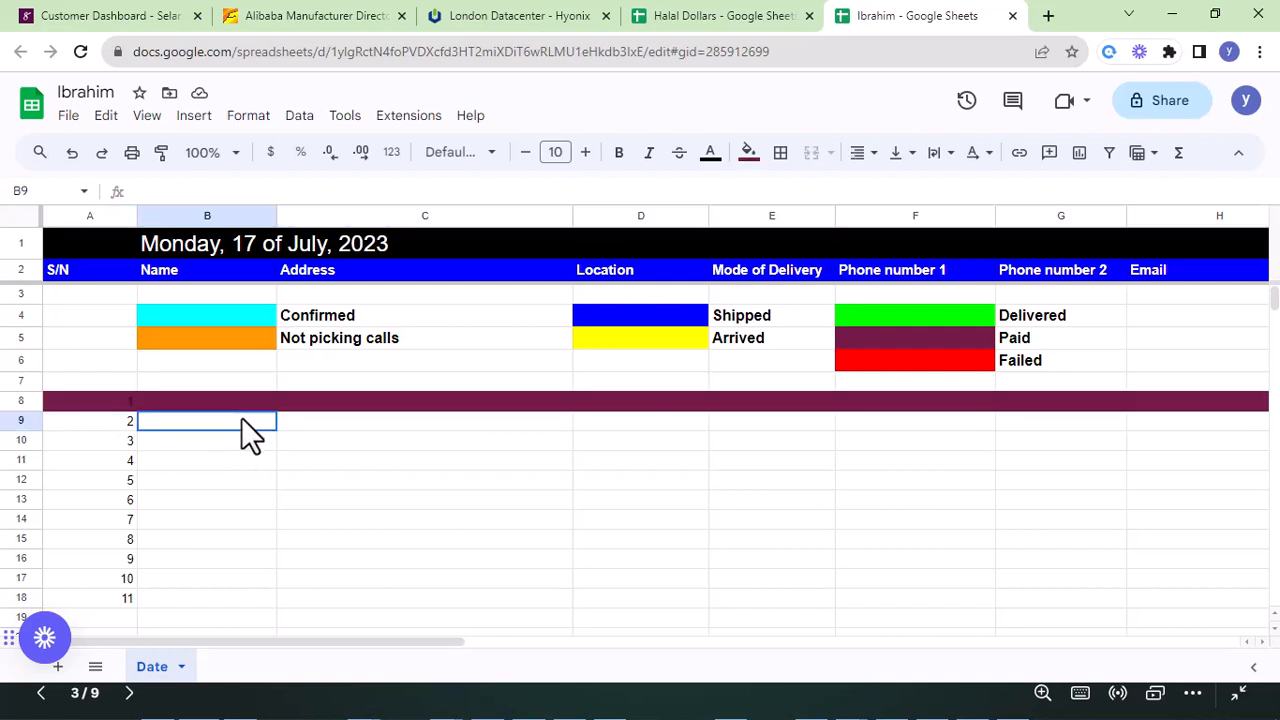
- Mark order row 8 as Failed by giving the whole row a red fill
left_click(12, 400)
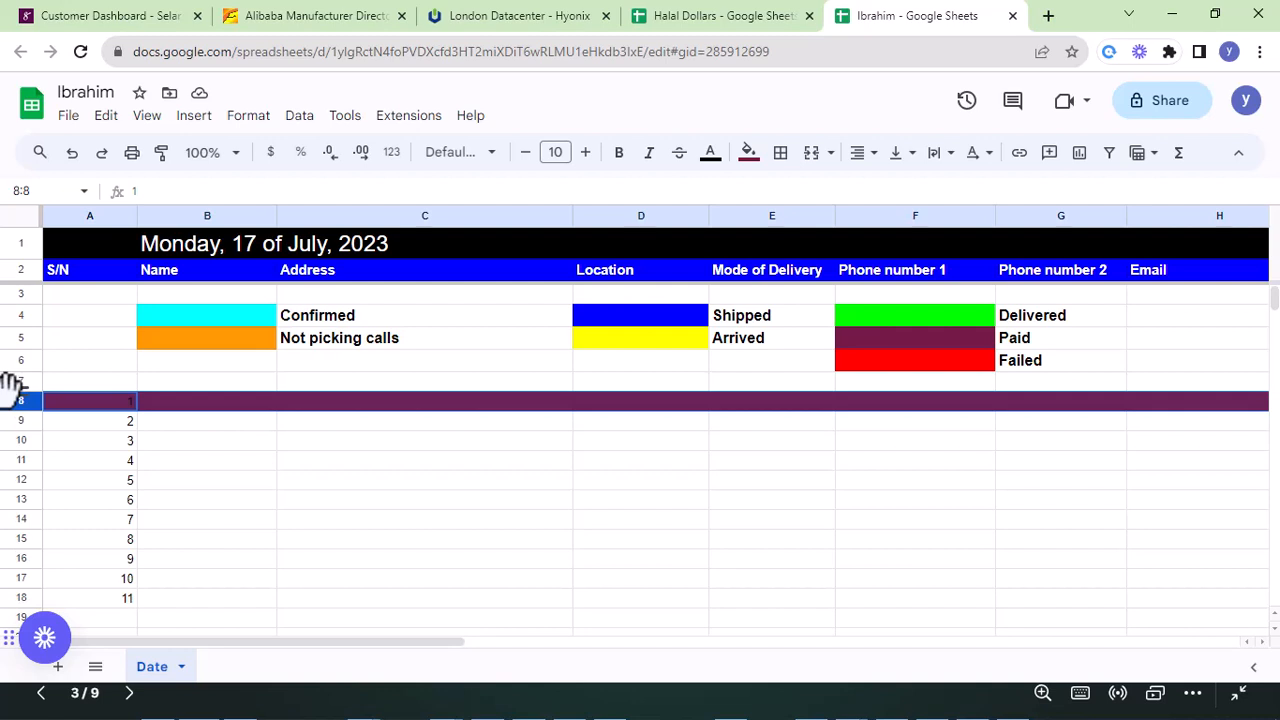
left_click(748, 152)
left_click(774, 240)
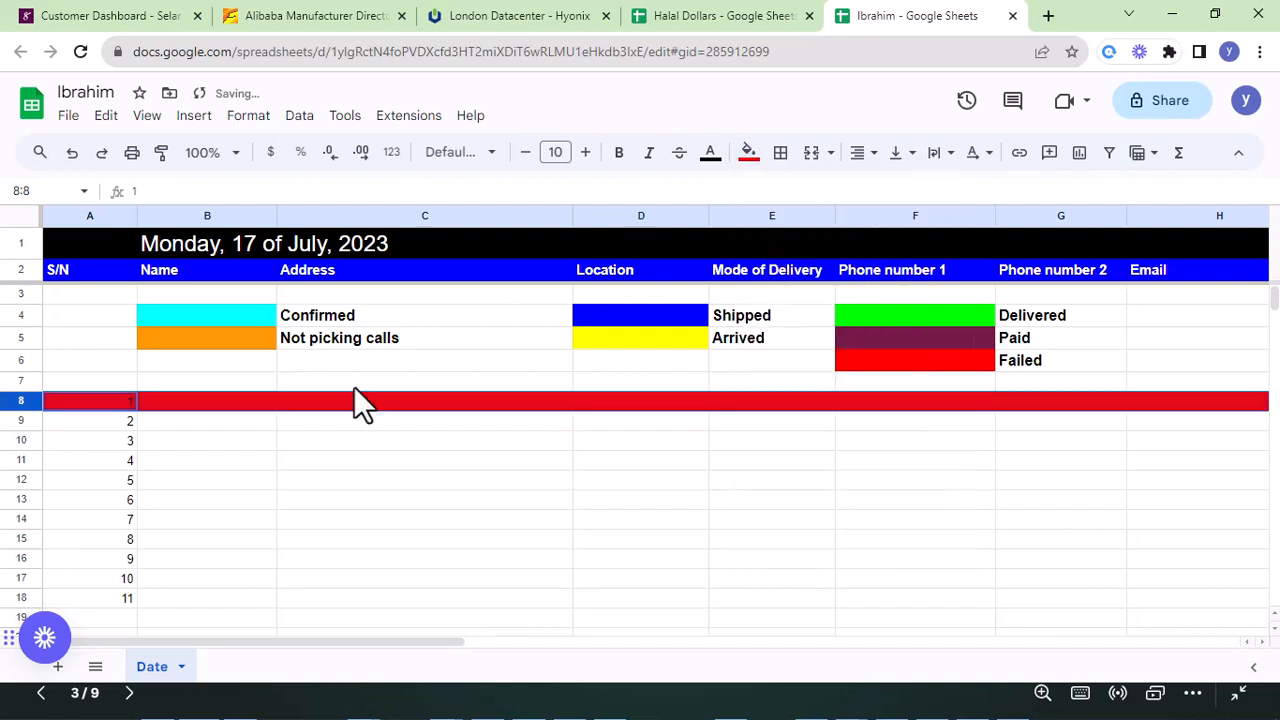
left_click(330, 441)
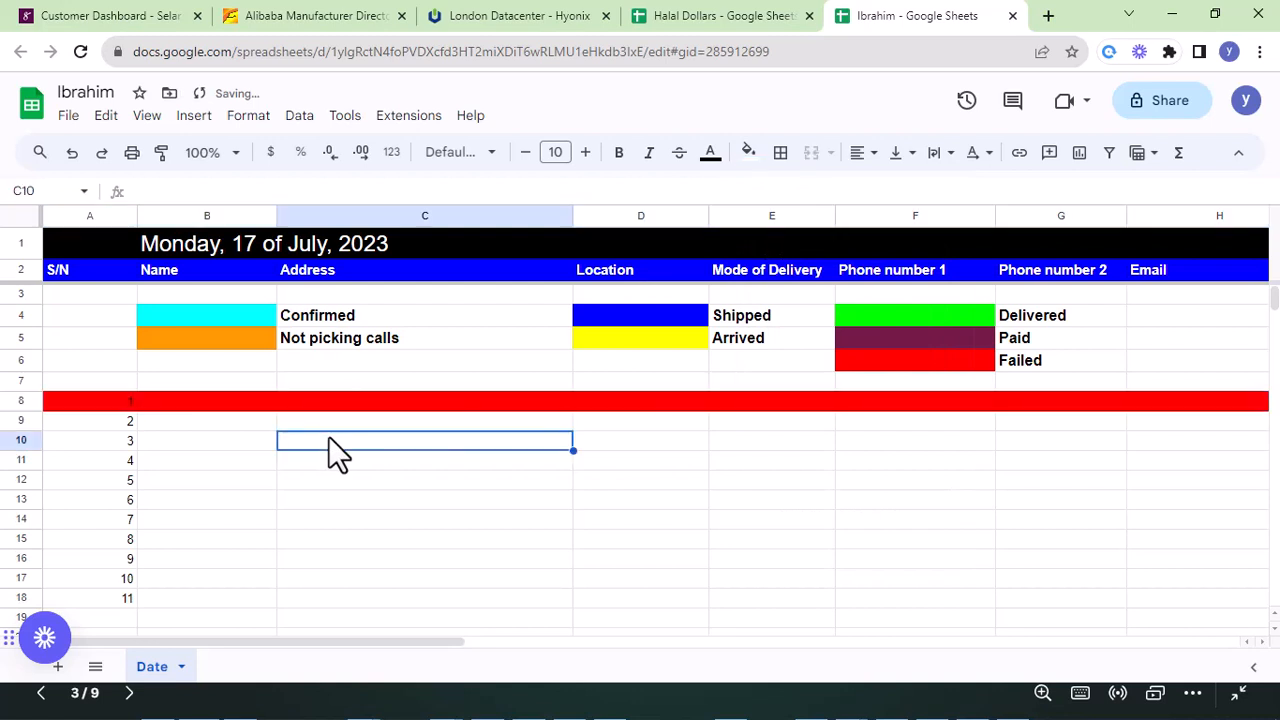
left_click(440, 478)
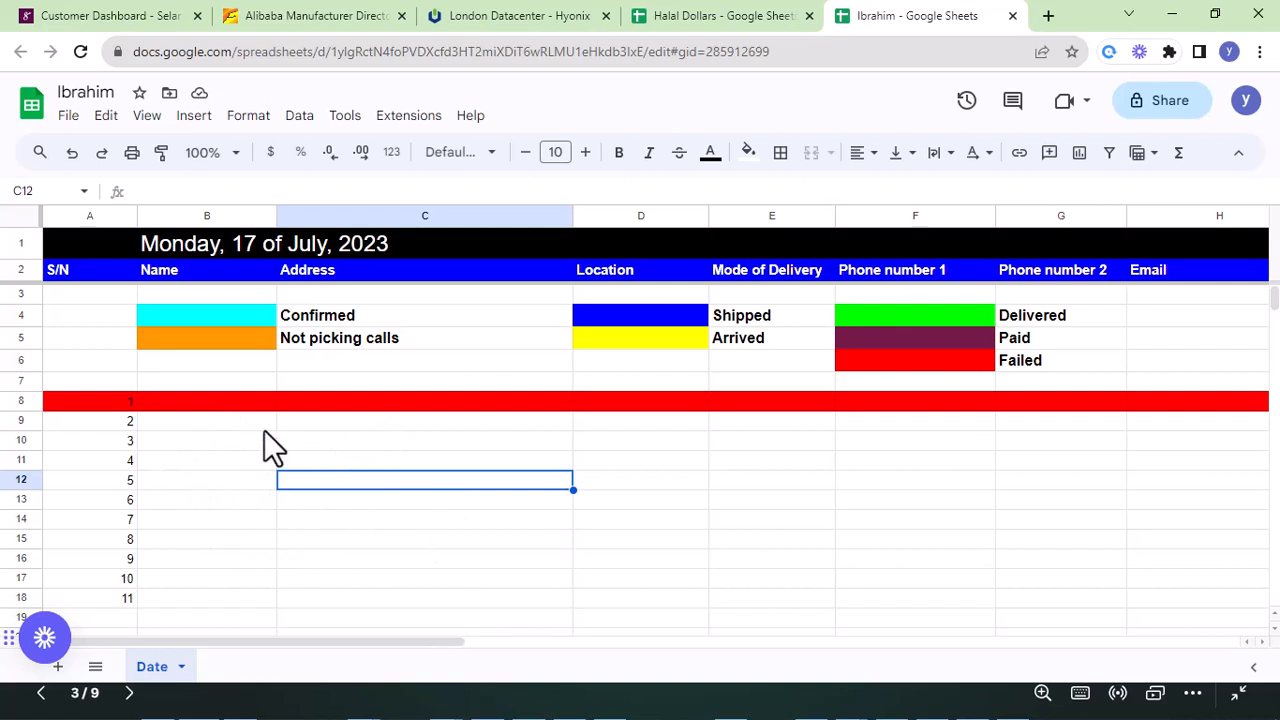
scroll(311, 504, "down", 1)
scroll(311, 502, "up", 1)
left_click(214, 424)
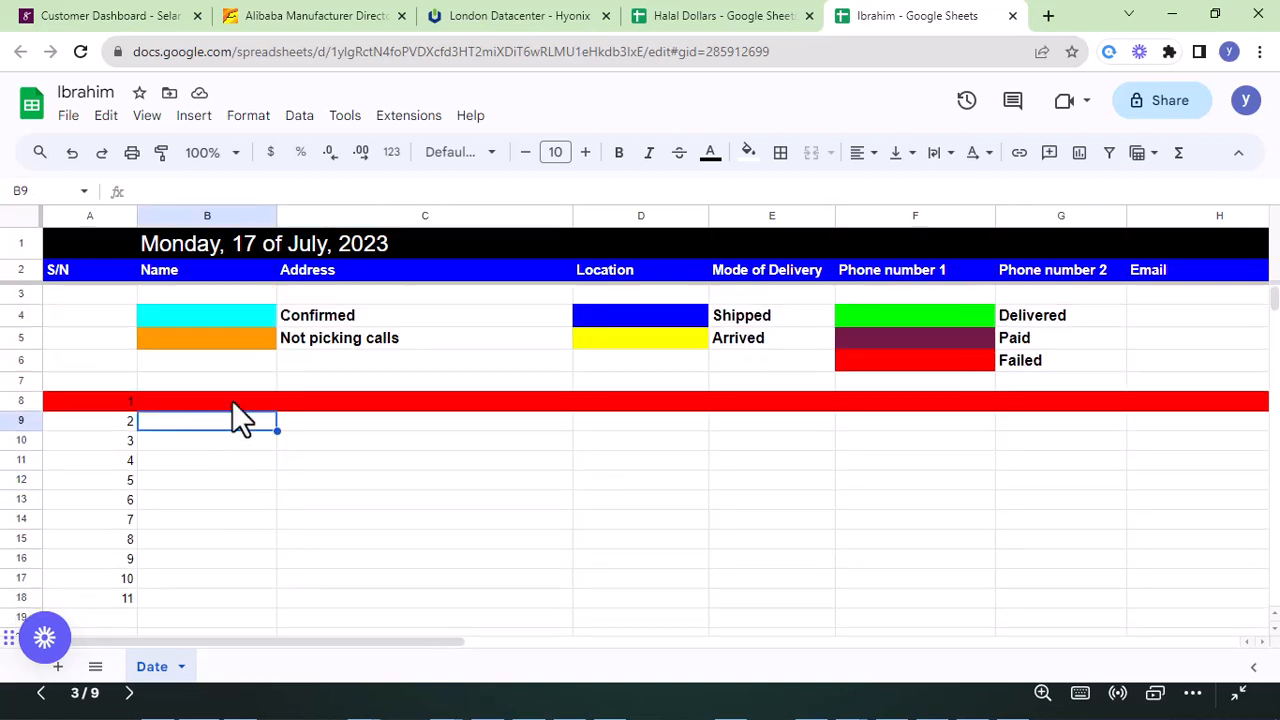
left_click(304, 426)
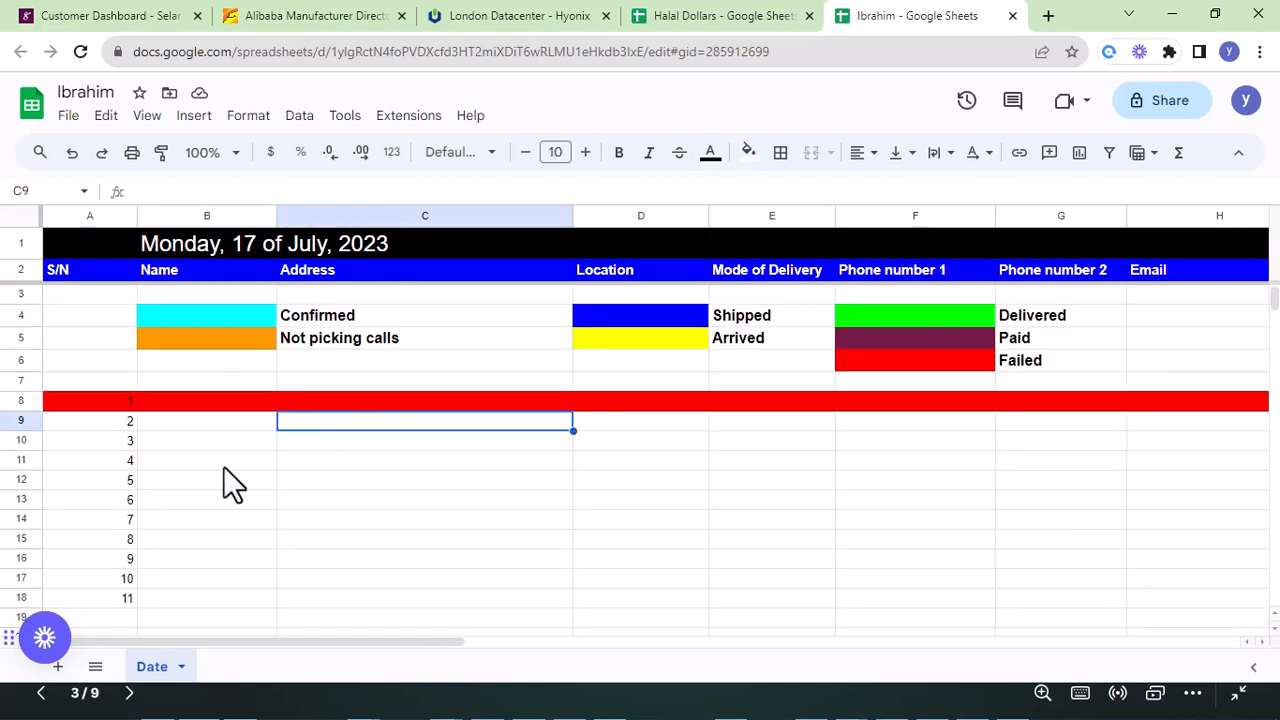
left_click(352, 482)
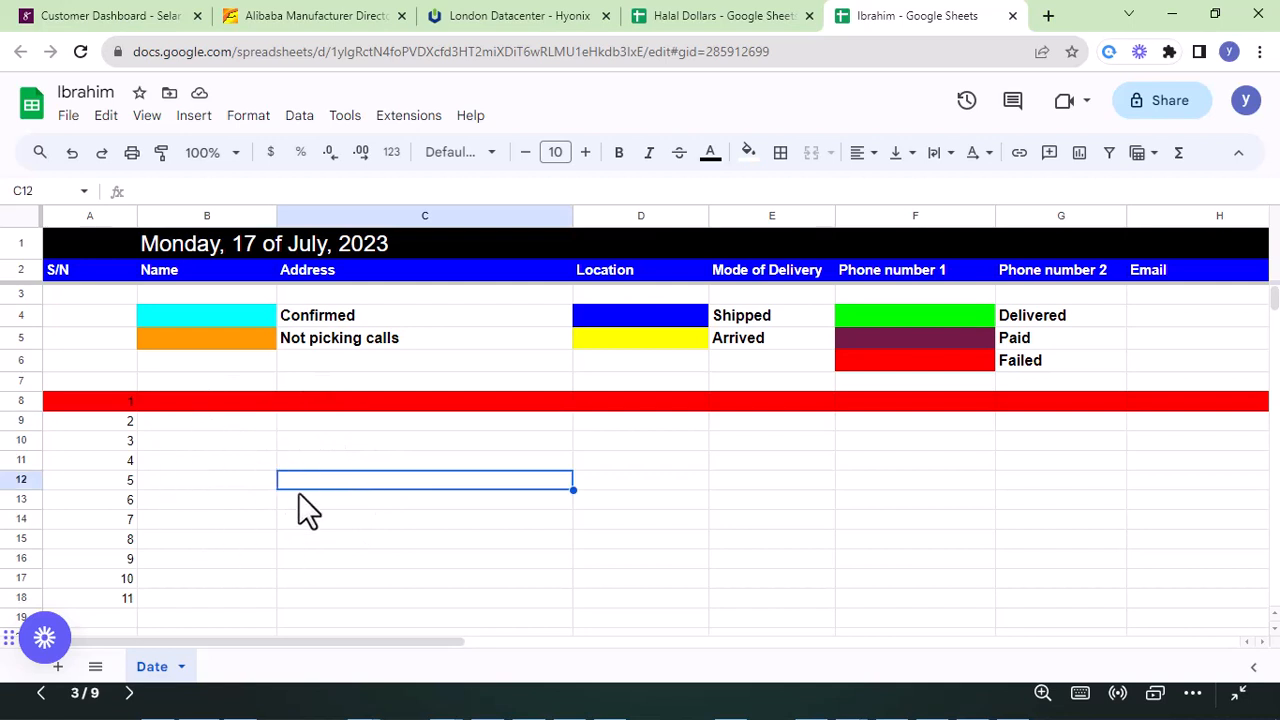
left_click(20, 400)
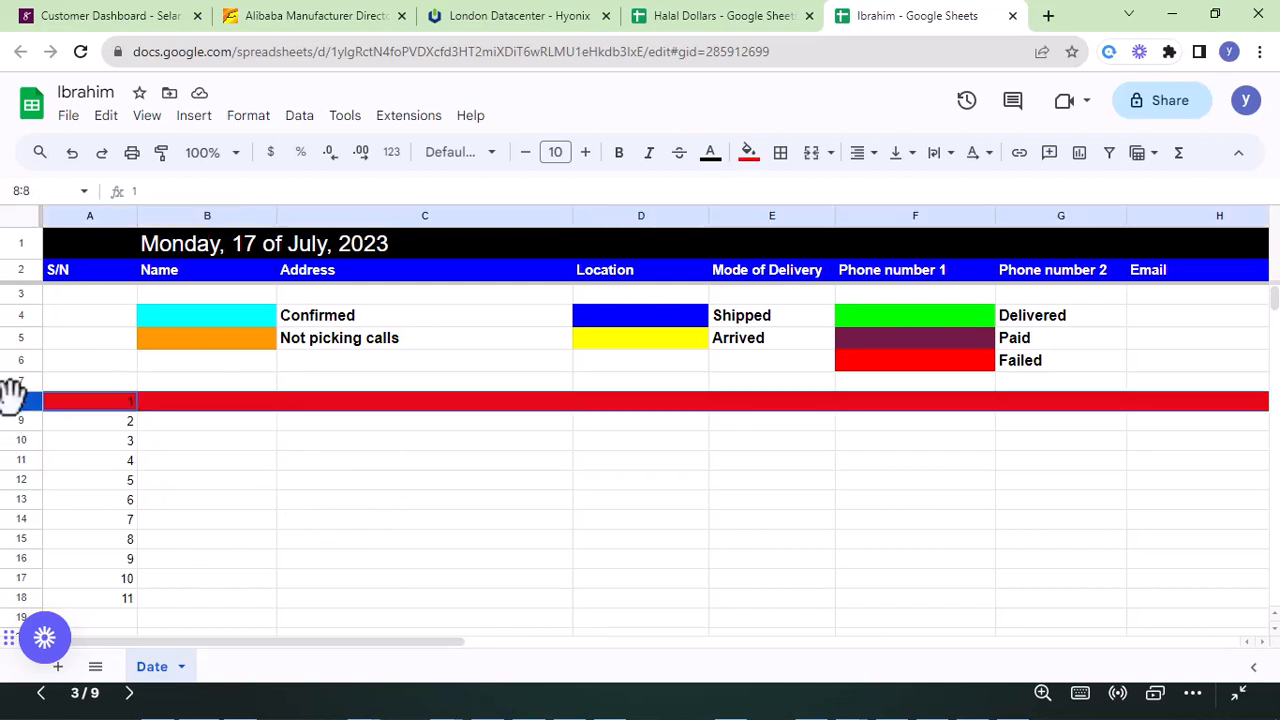
left_click(351, 420)
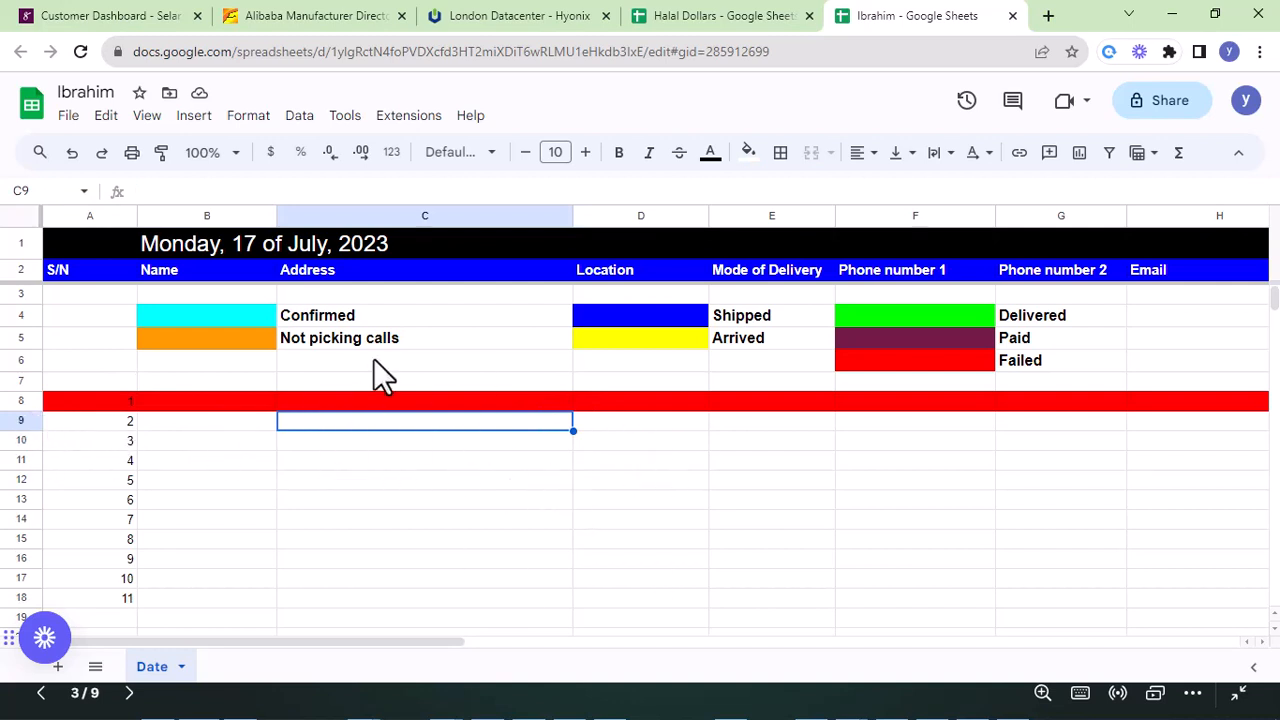
scroll(364, 440, "down", 2)
scroll(364, 439, "down", 2)
scroll(364, 439, "up", 4)
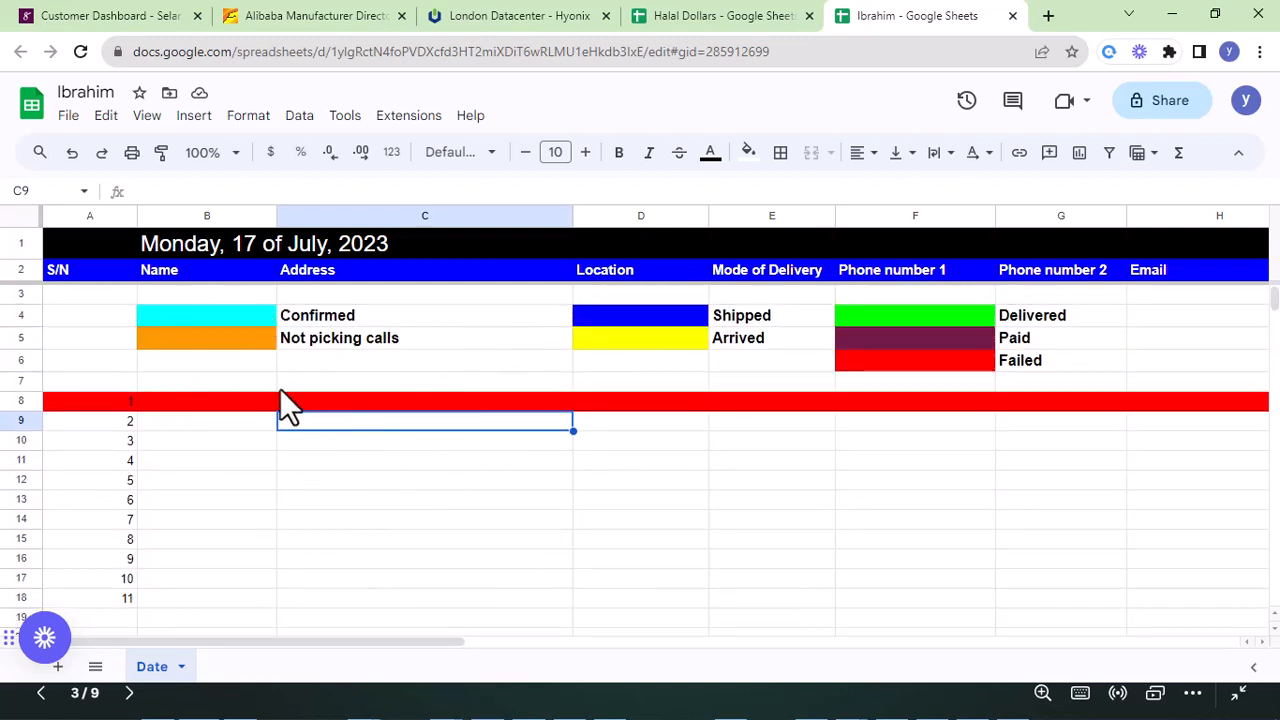
scroll(227, 412, "down", 2)
scroll(229, 409, "up", 2)
scroll(219, 428, "down", 3)
scroll(222, 432, "up", 3)
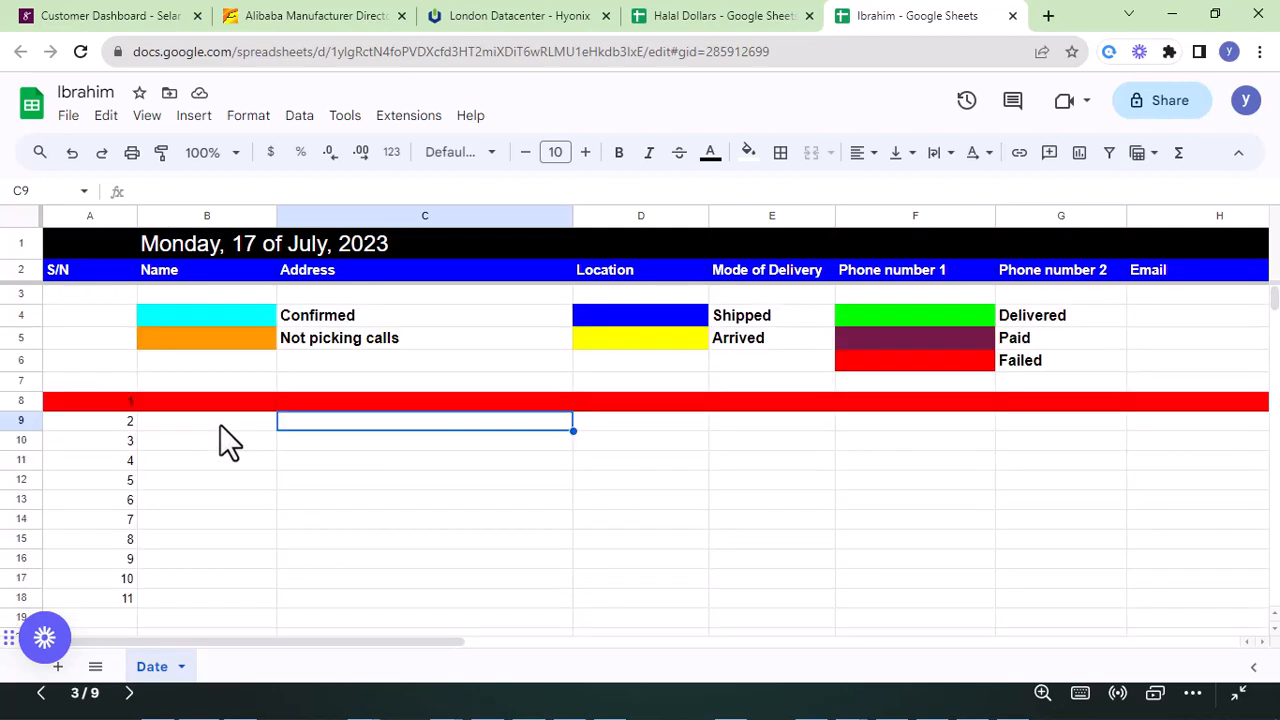
scroll(210, 450, "down", 2)
scroll(206, 454, "up", 2)
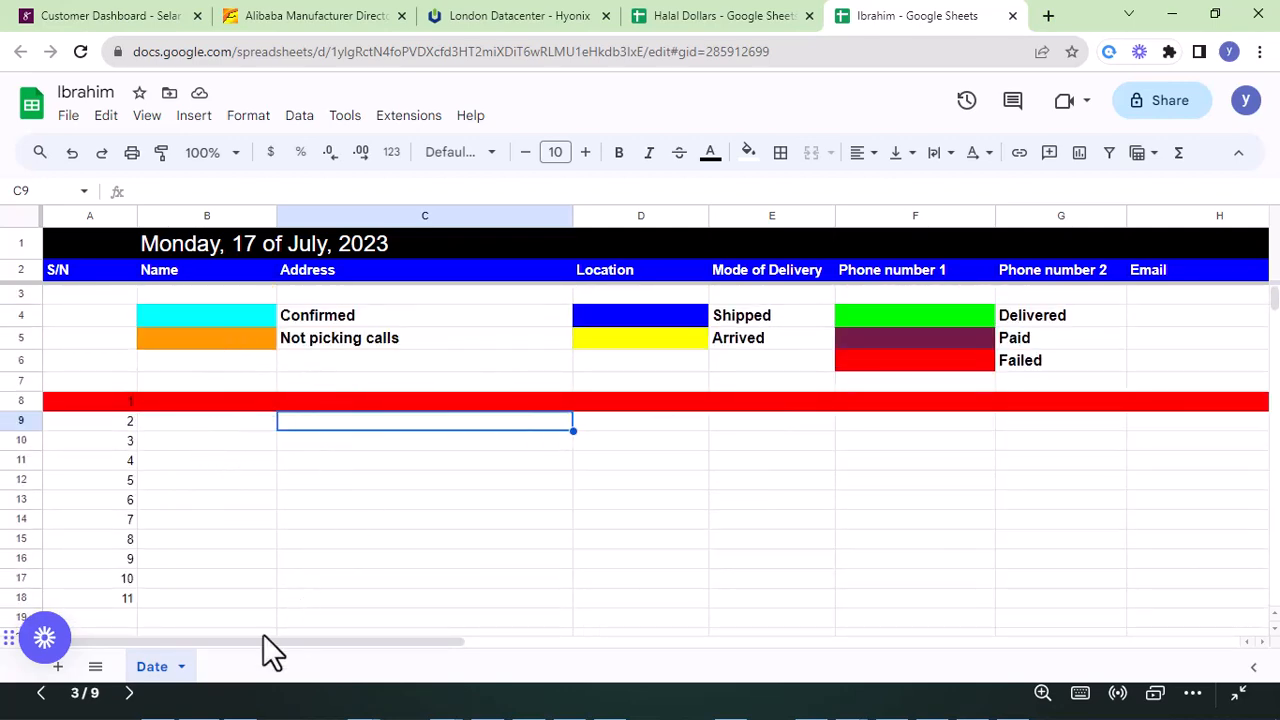
- Duplicate the Date sheet and delete rows 7 to 18 from the copy
right_click(153, 667)
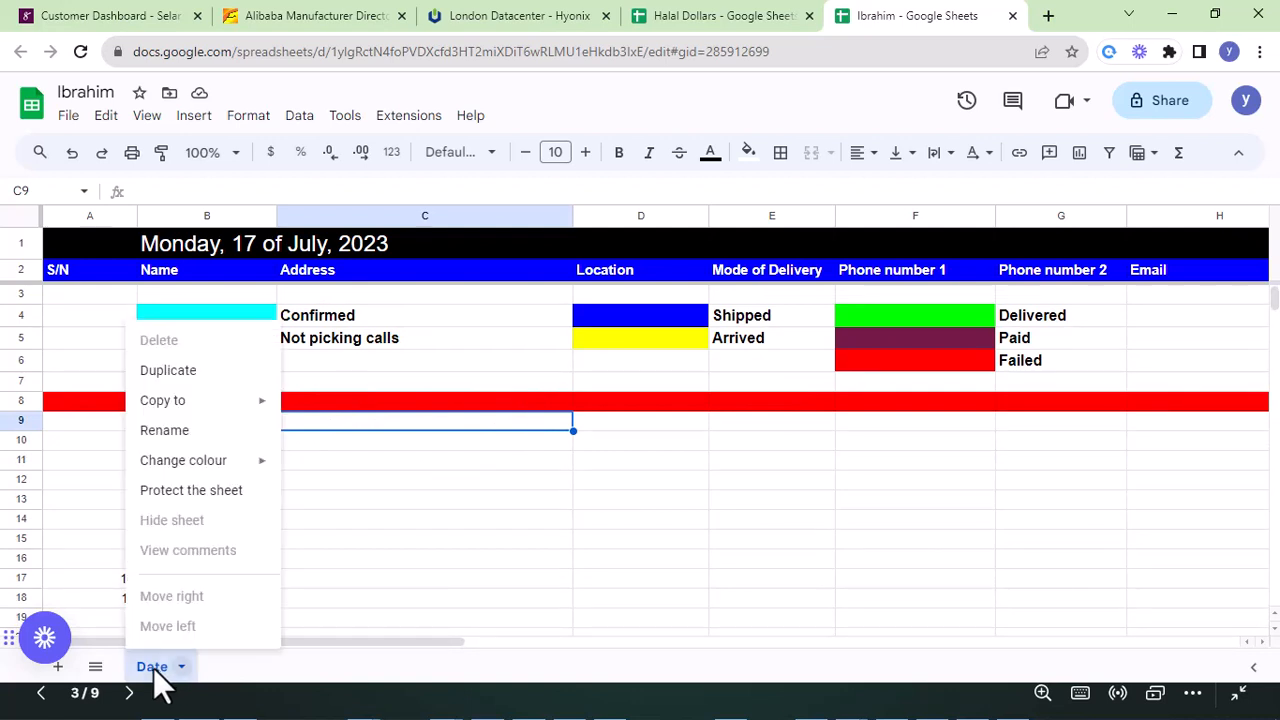
left_click(214, 372)
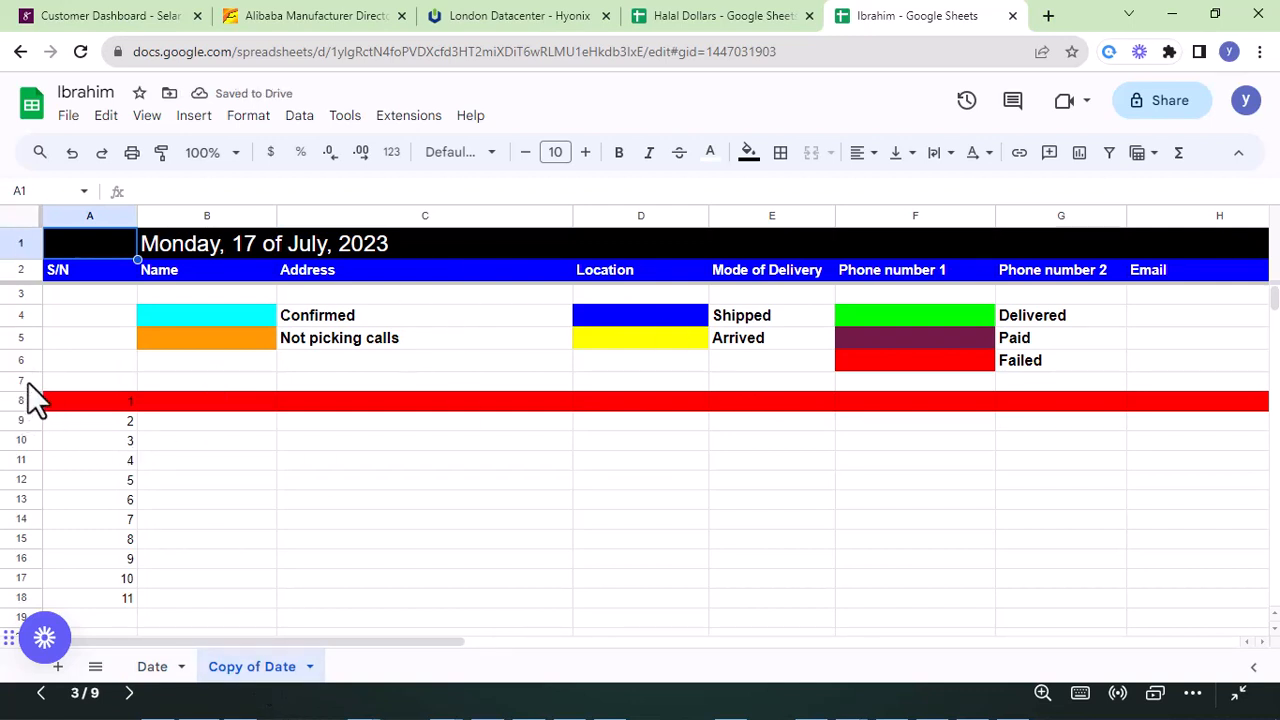
left_click_drag(28, 382, 122, 602)
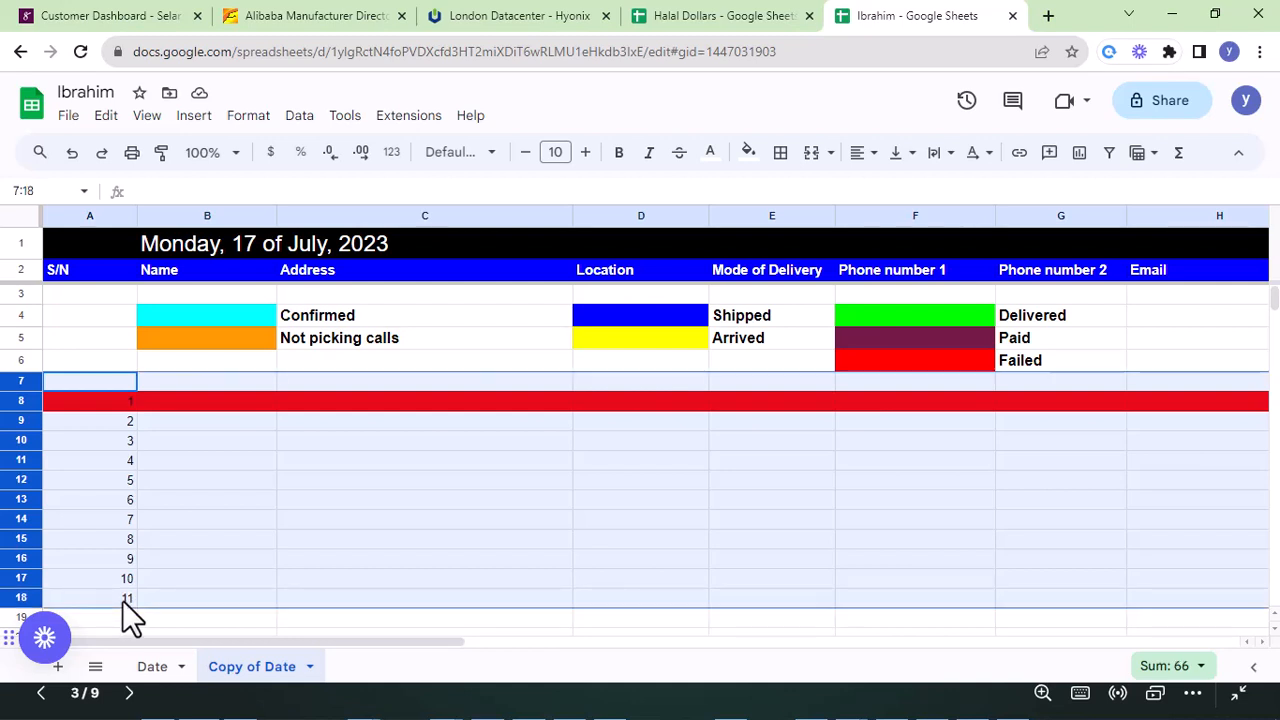
right_click(16, 376)
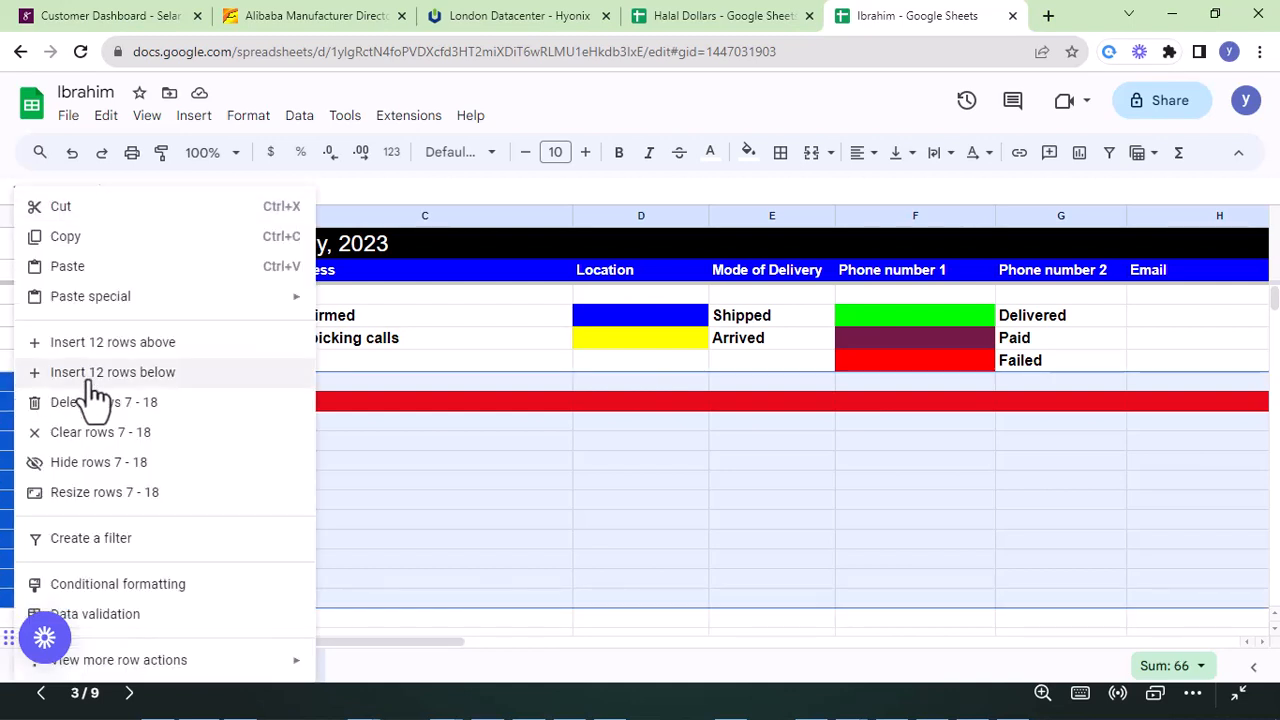
left_click(110, 404)
left_click(242, 421)
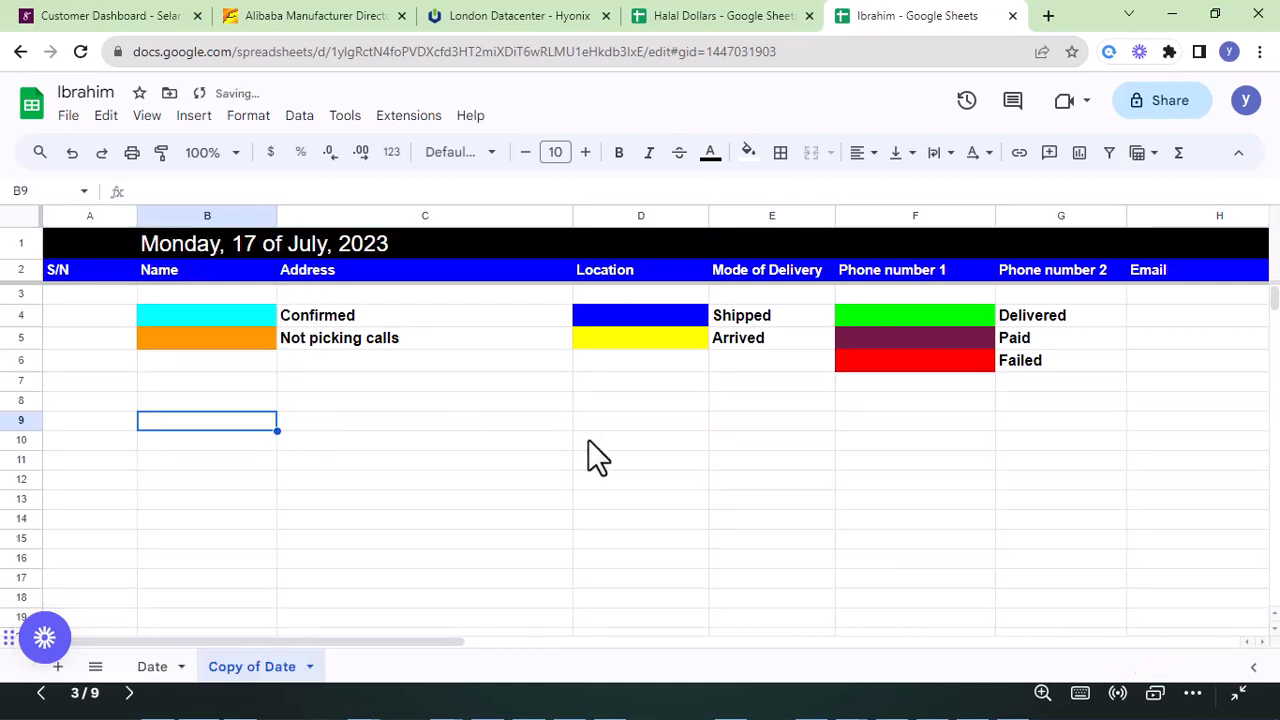
- Duplicate the Copy of Date sheet
right_click(252, 670)
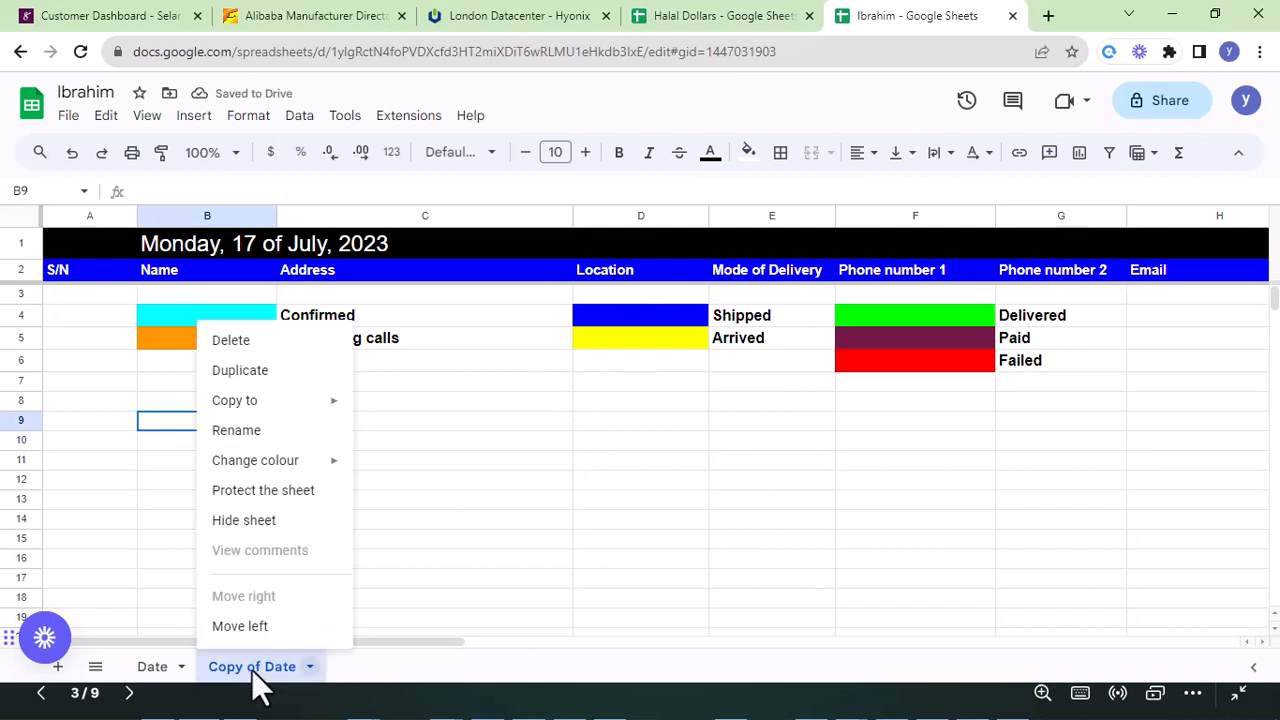
left_click(240, 370)
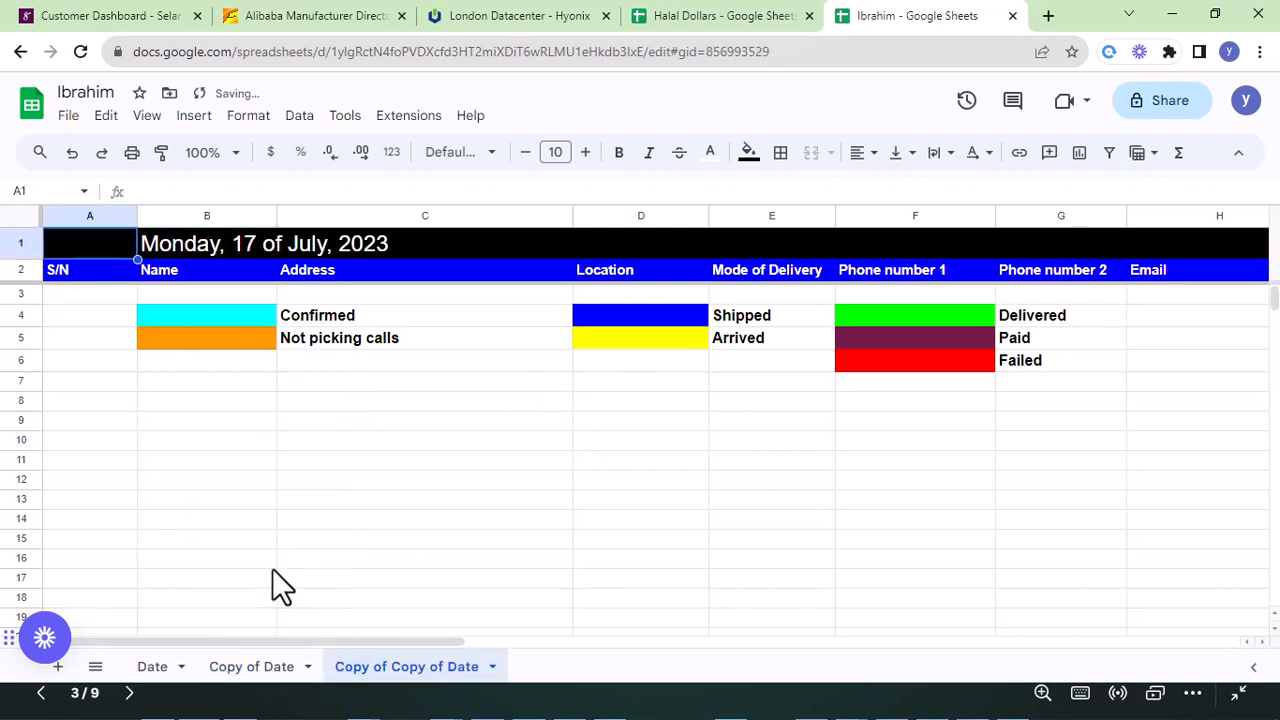
- Duplicate the Copy of Copy of Date sheet and return to the Date sheet
right_click(415, 672)
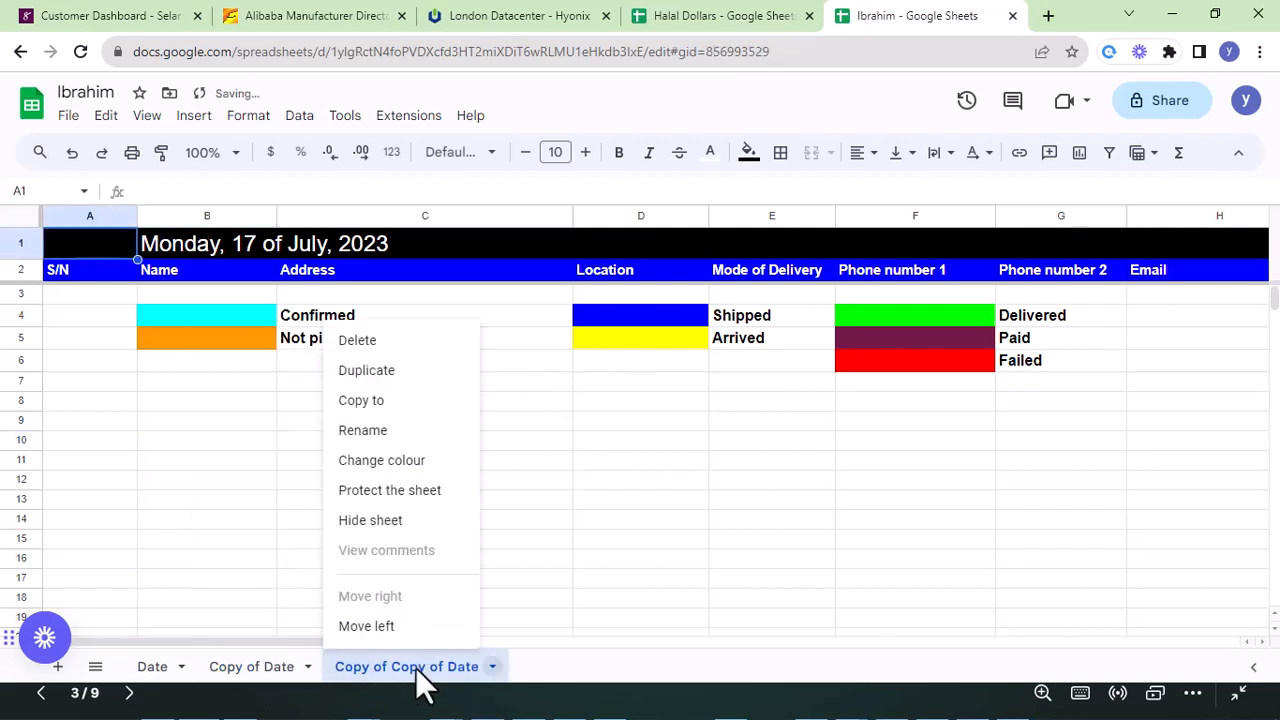
left_click(394, 372)
left_click(158, 668)
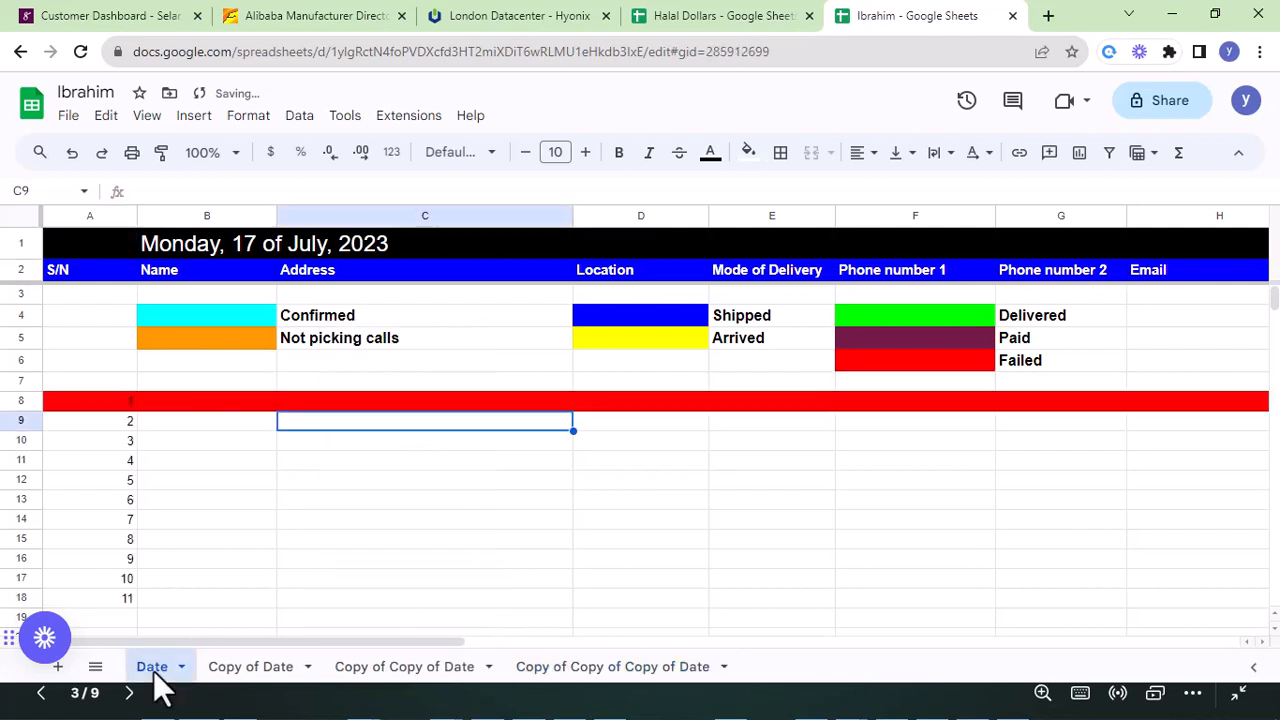
- Open the name of the Copy of Date sheet for editing and leave it without entering a new one
left_click(248, 666)
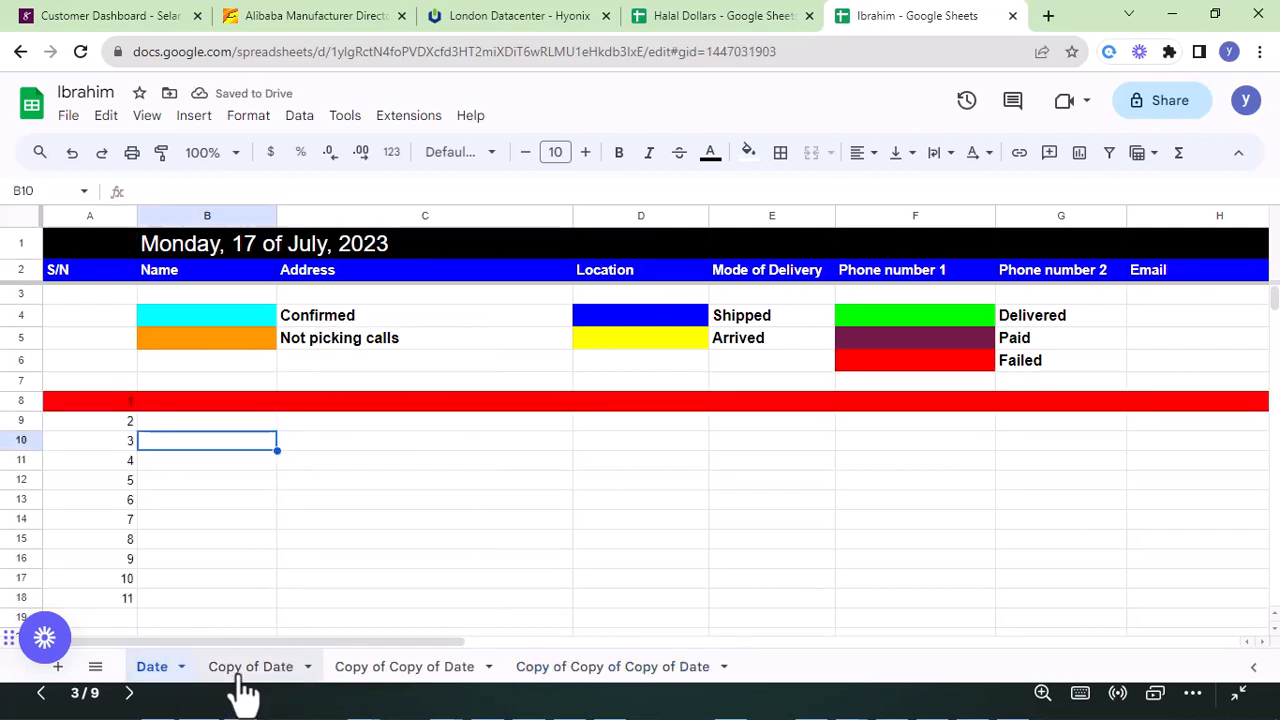
right_click(238, 669)
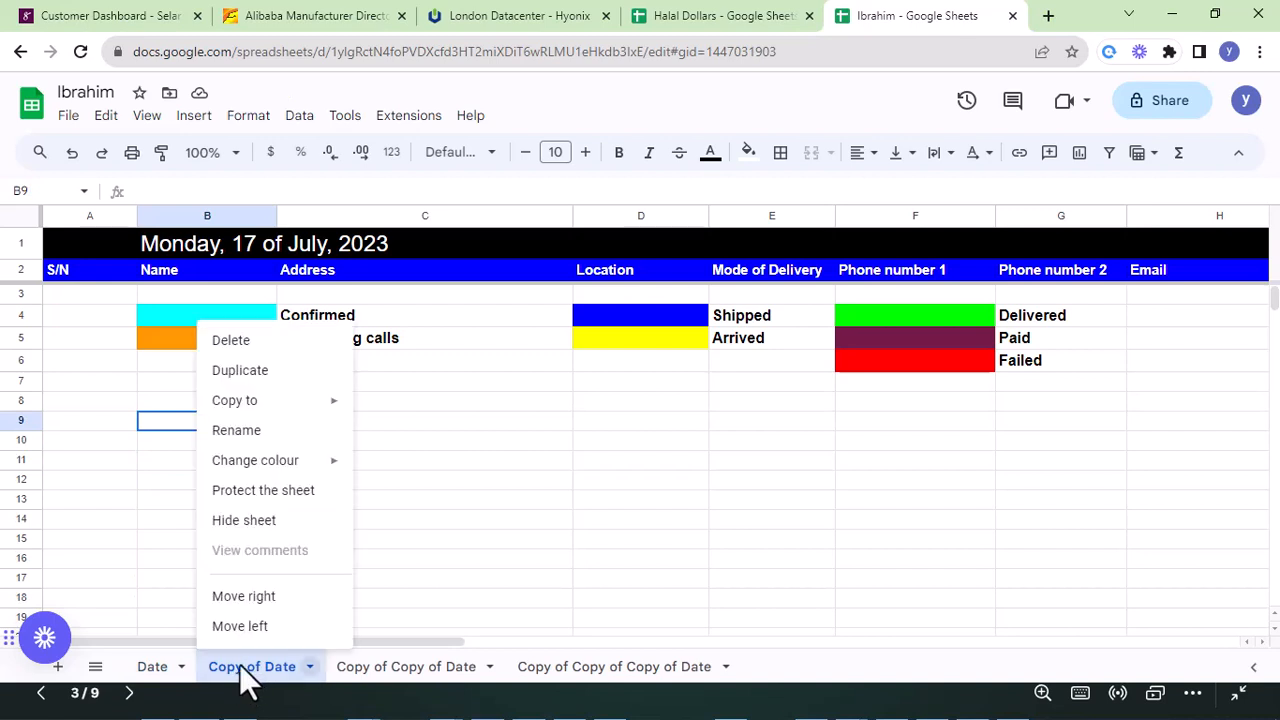
left_click(253, 430)
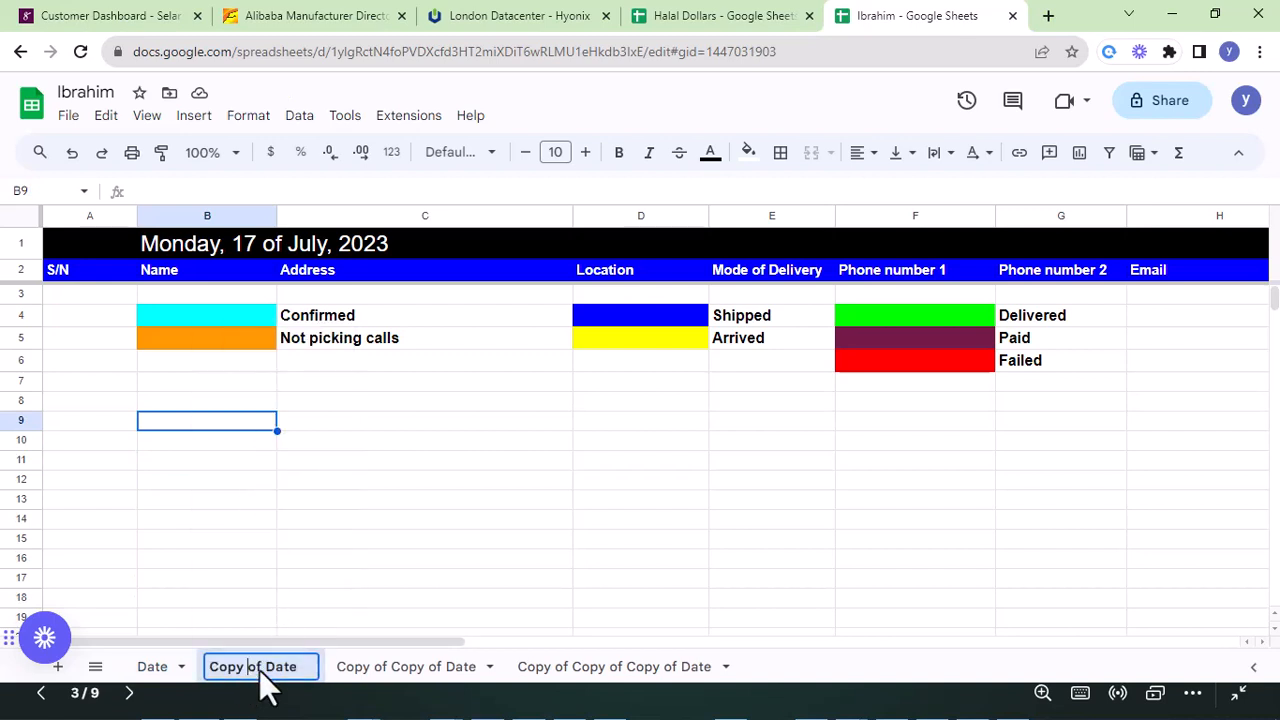
left_click(292, 456)
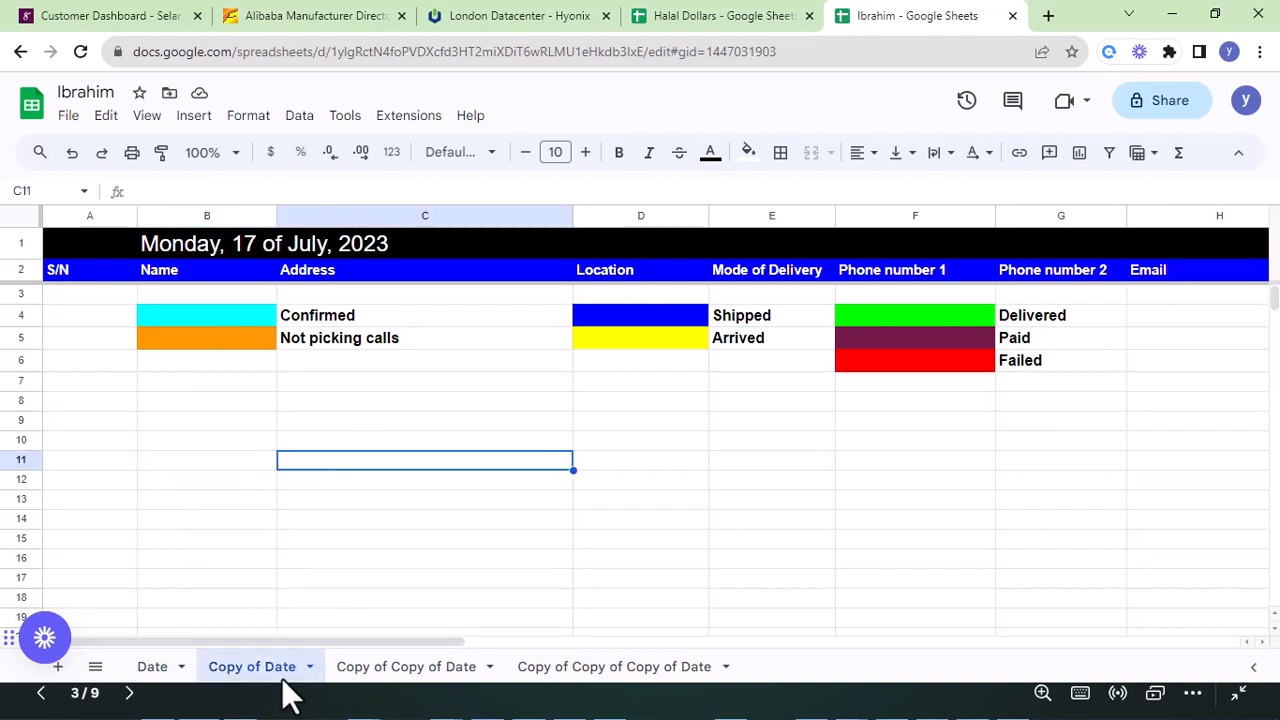
- Look through the Date sheet and its first two blank copies to compare them
left_click(206, 402)
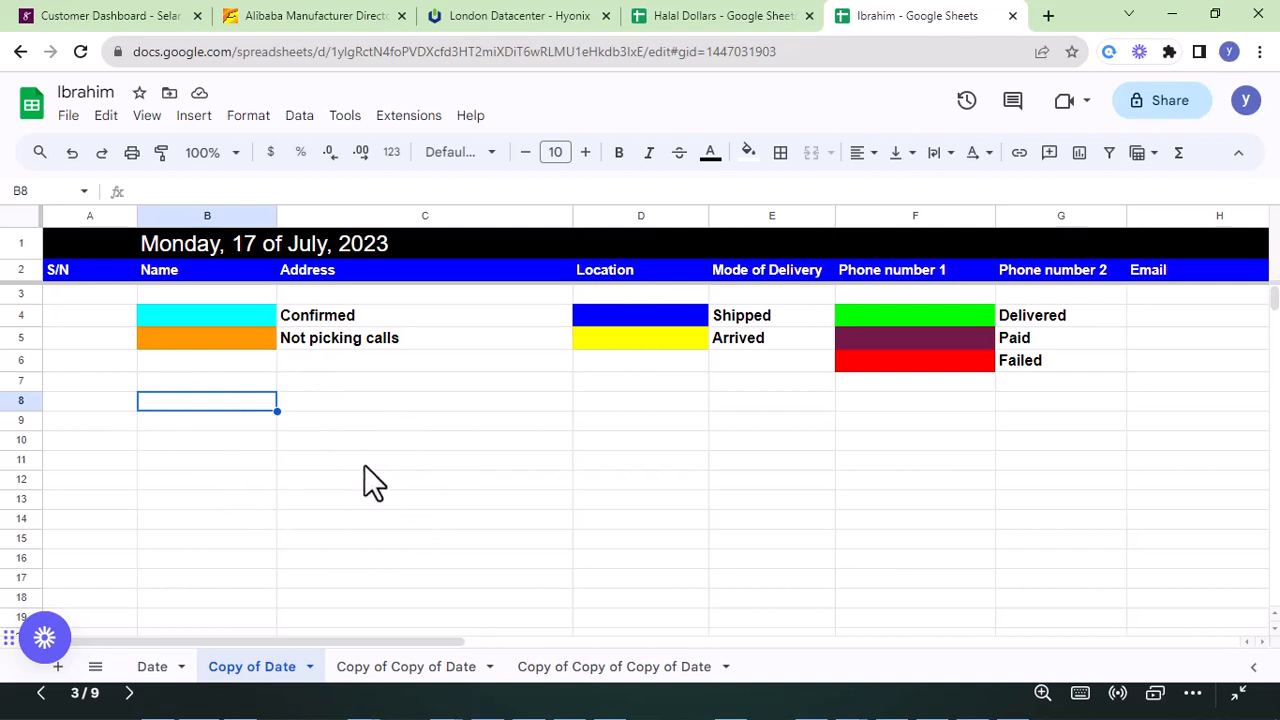
left_click(187, 382)
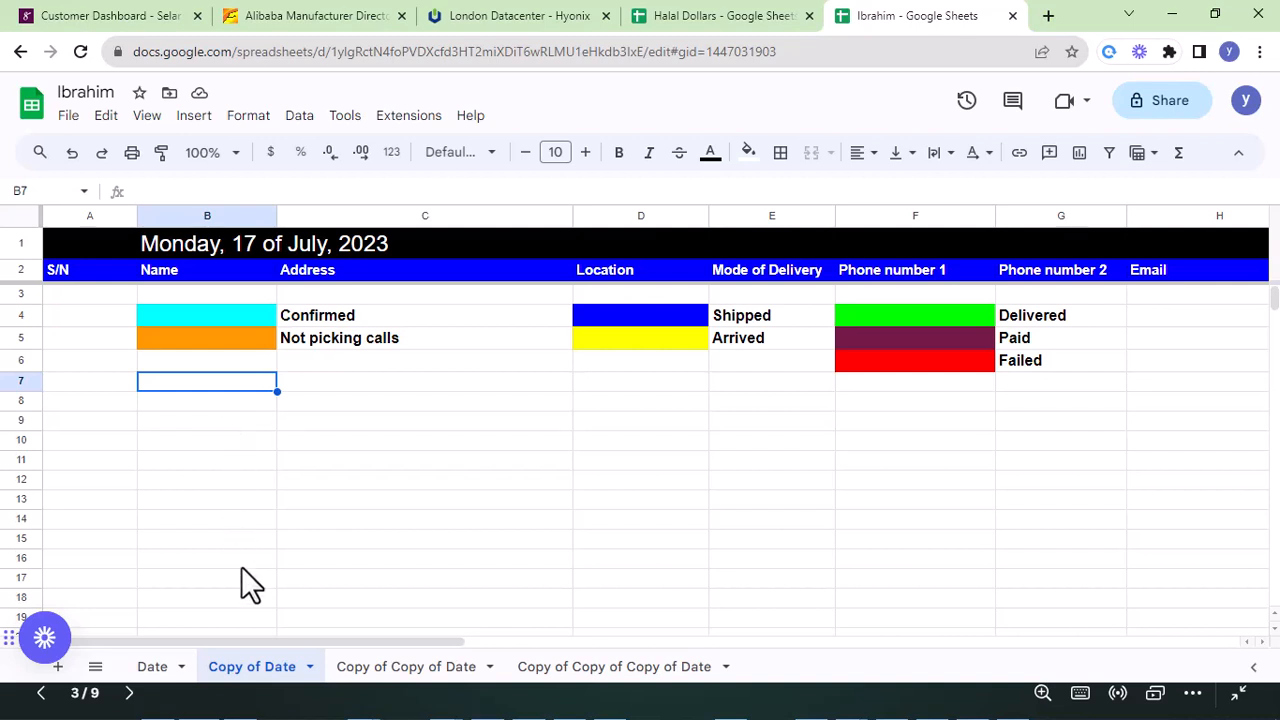
left_click(155, 670)
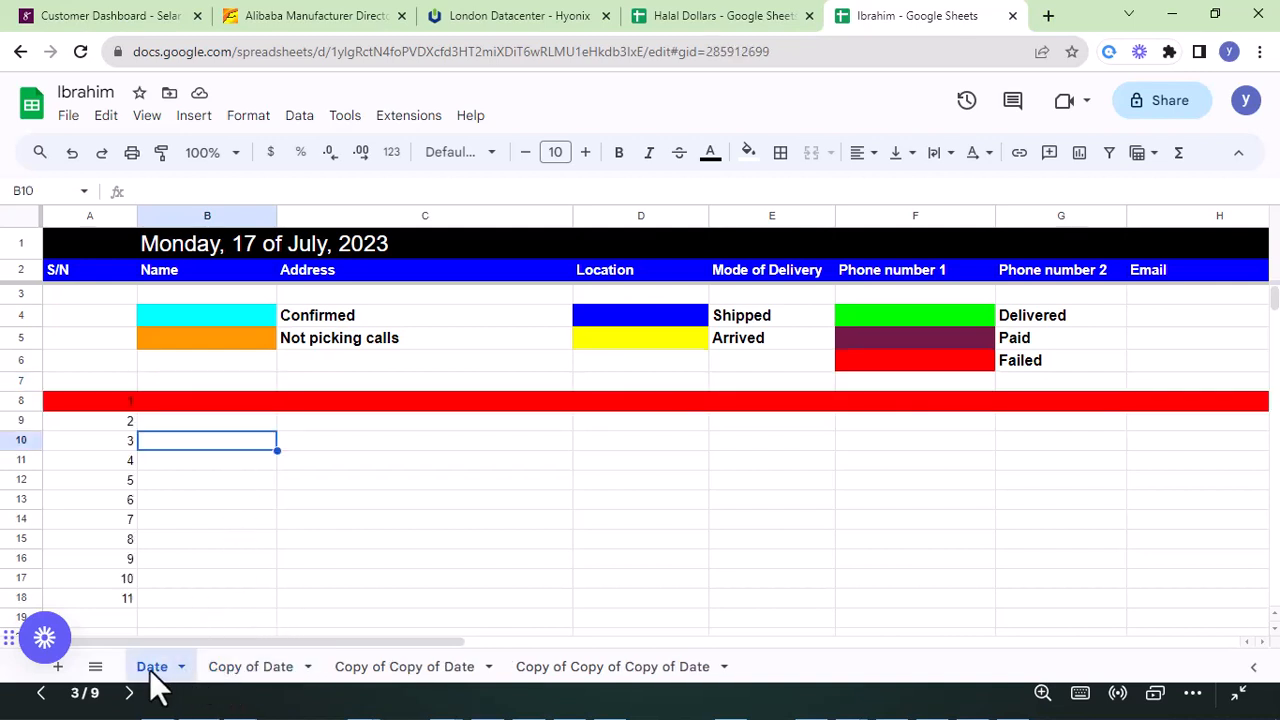
left_click(250, 670)
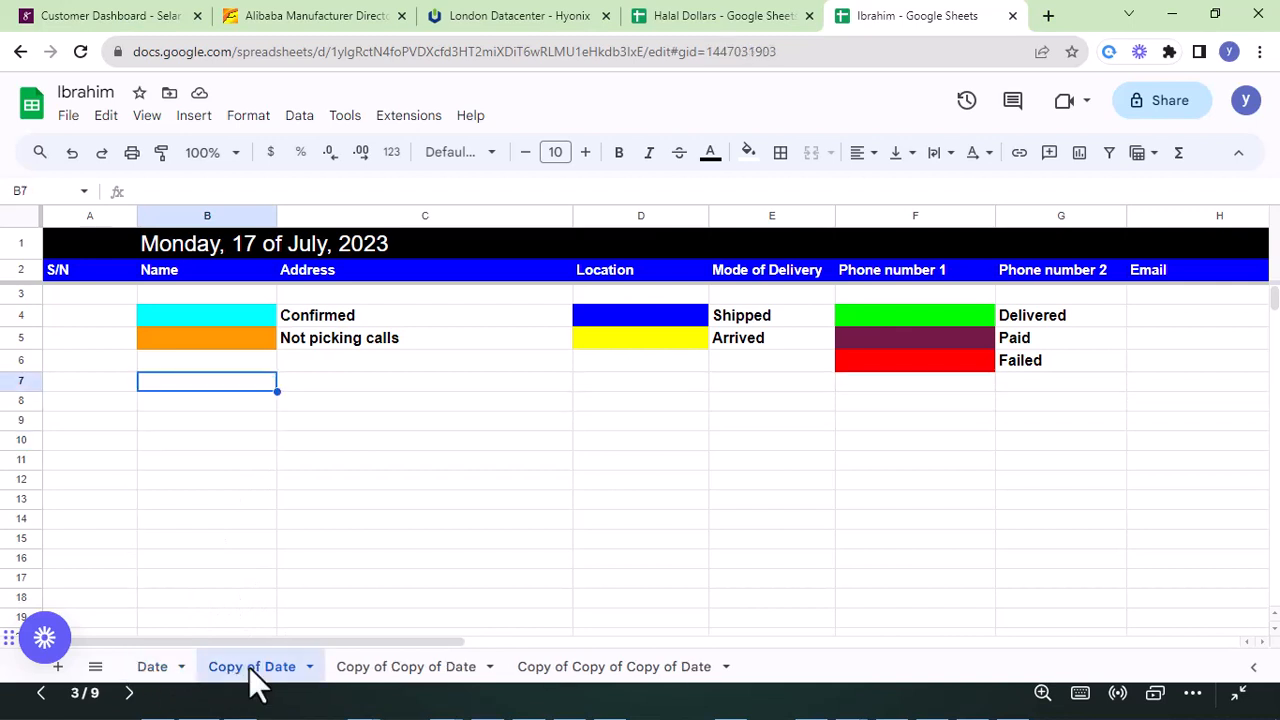
left_click(400, 668)
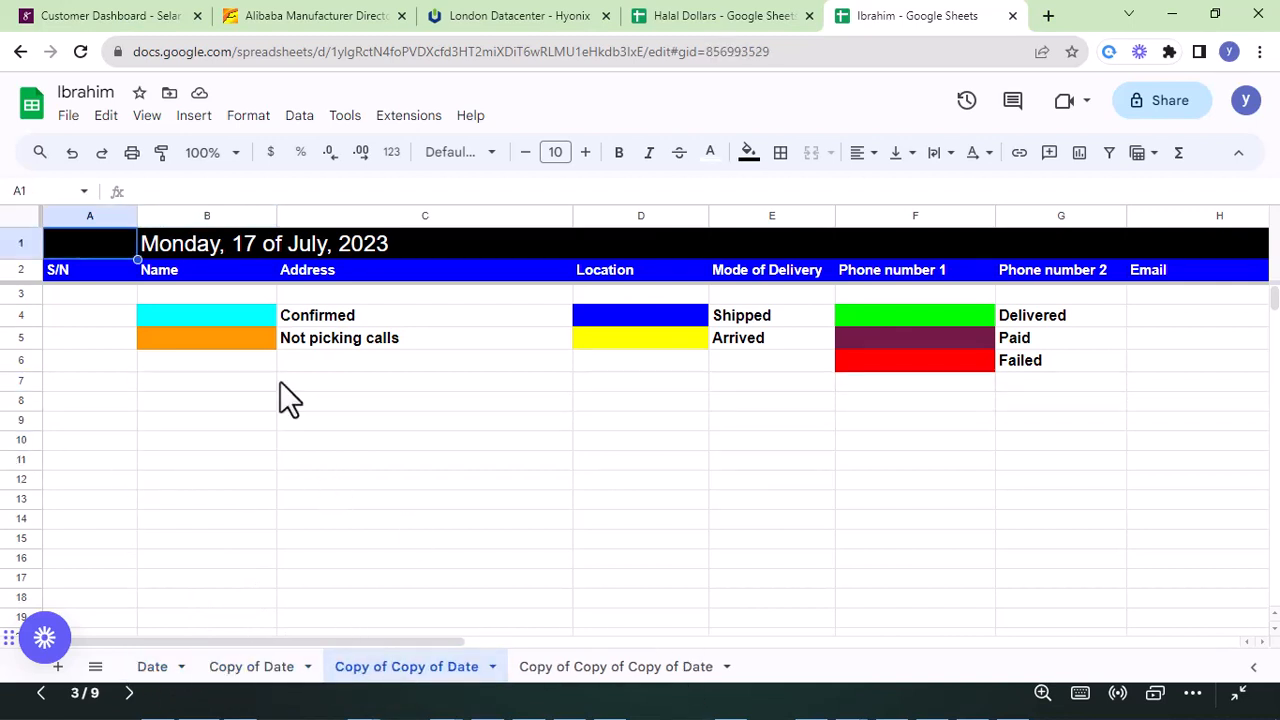
left_click(203, 420)
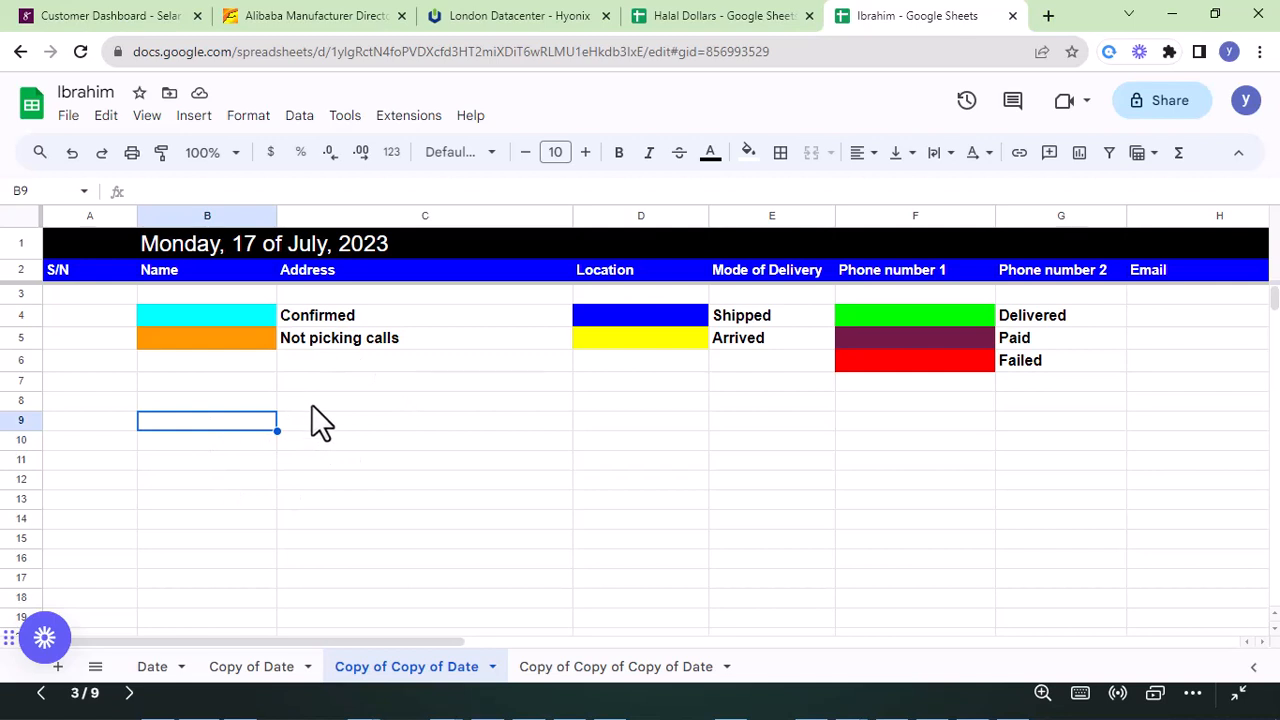
- Fill in sharing access for the spreadsheet with the contact's e-mail and the Editor role, and leave without sending the invitation
left_click(1162, 112)
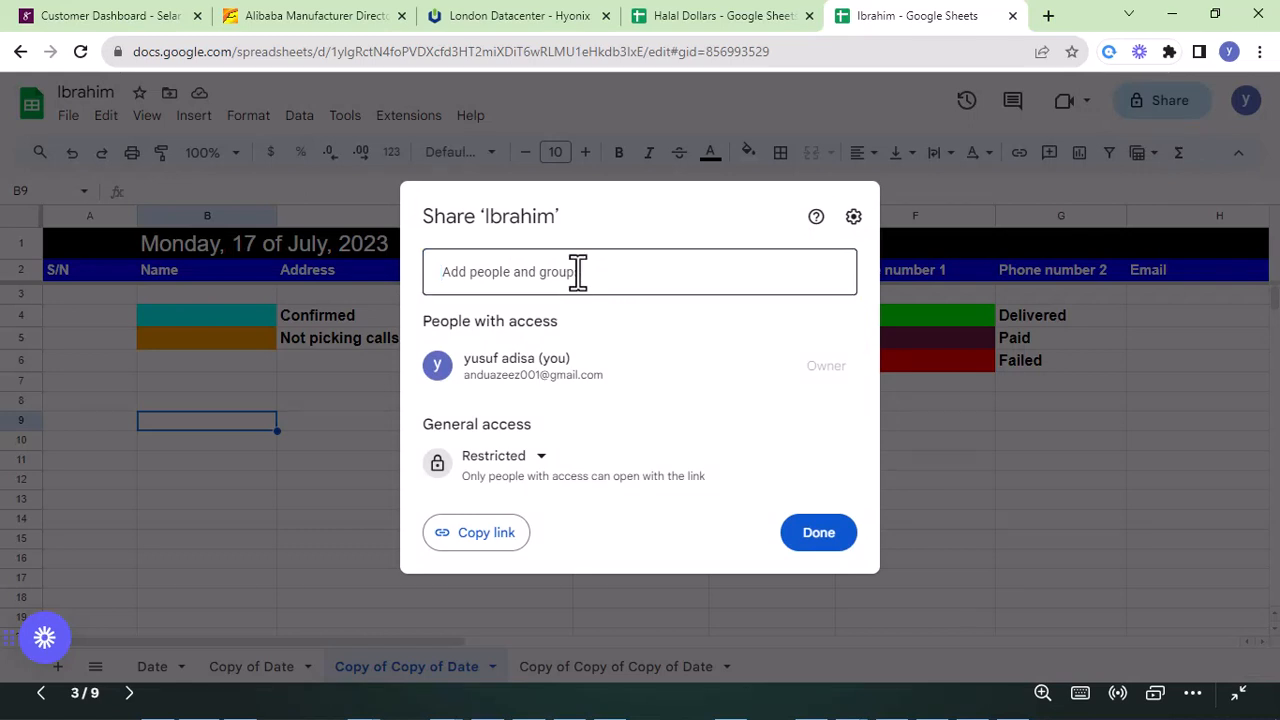
left_click(578, 313)
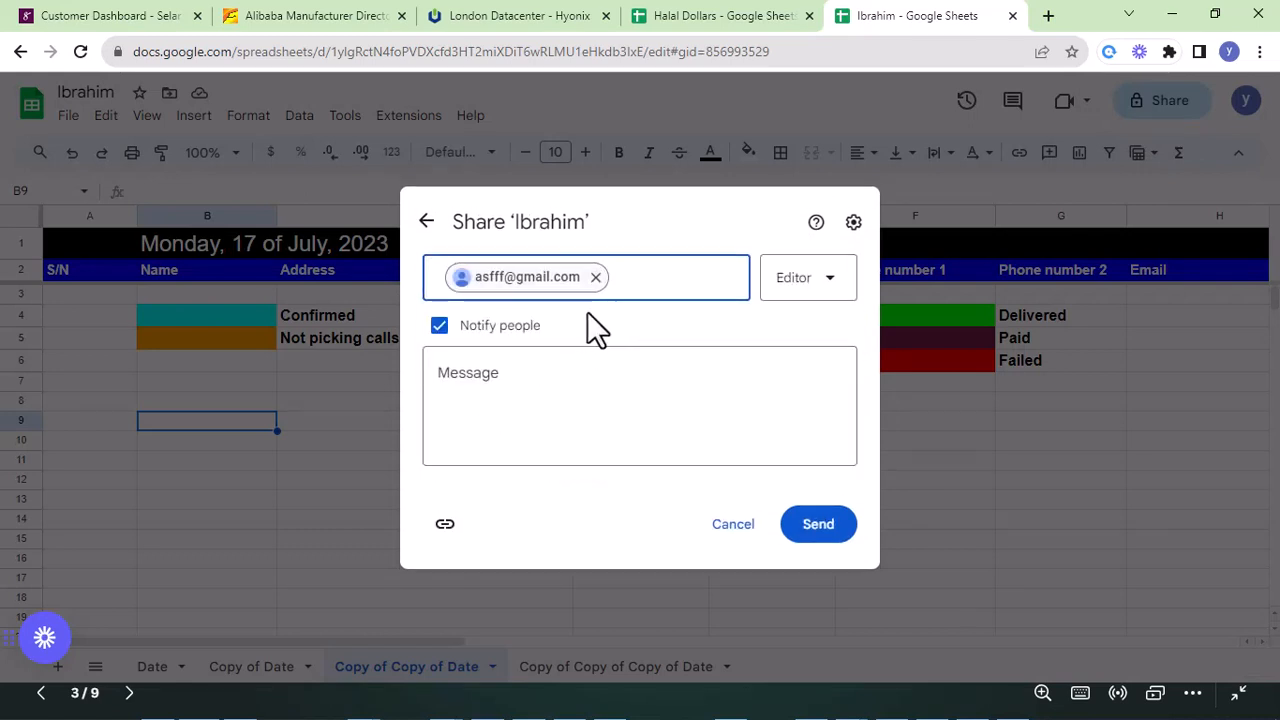
left_click(806, 300)
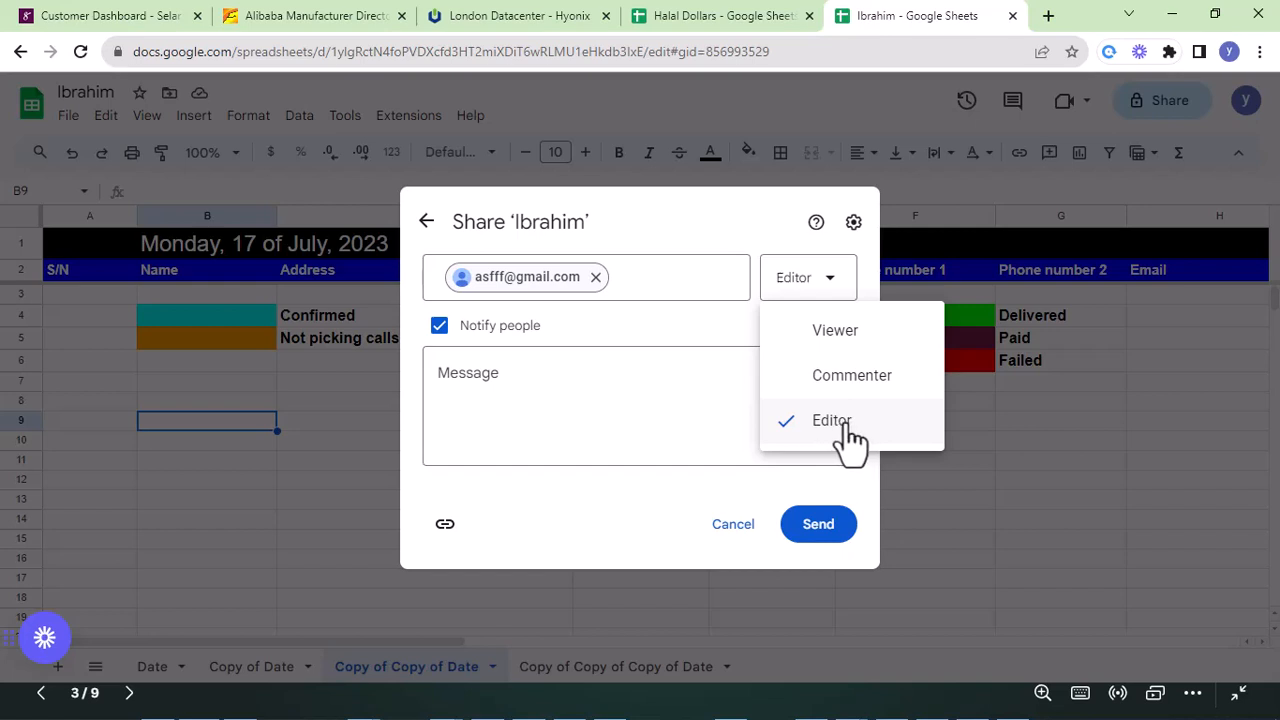
left_click(744, 515)
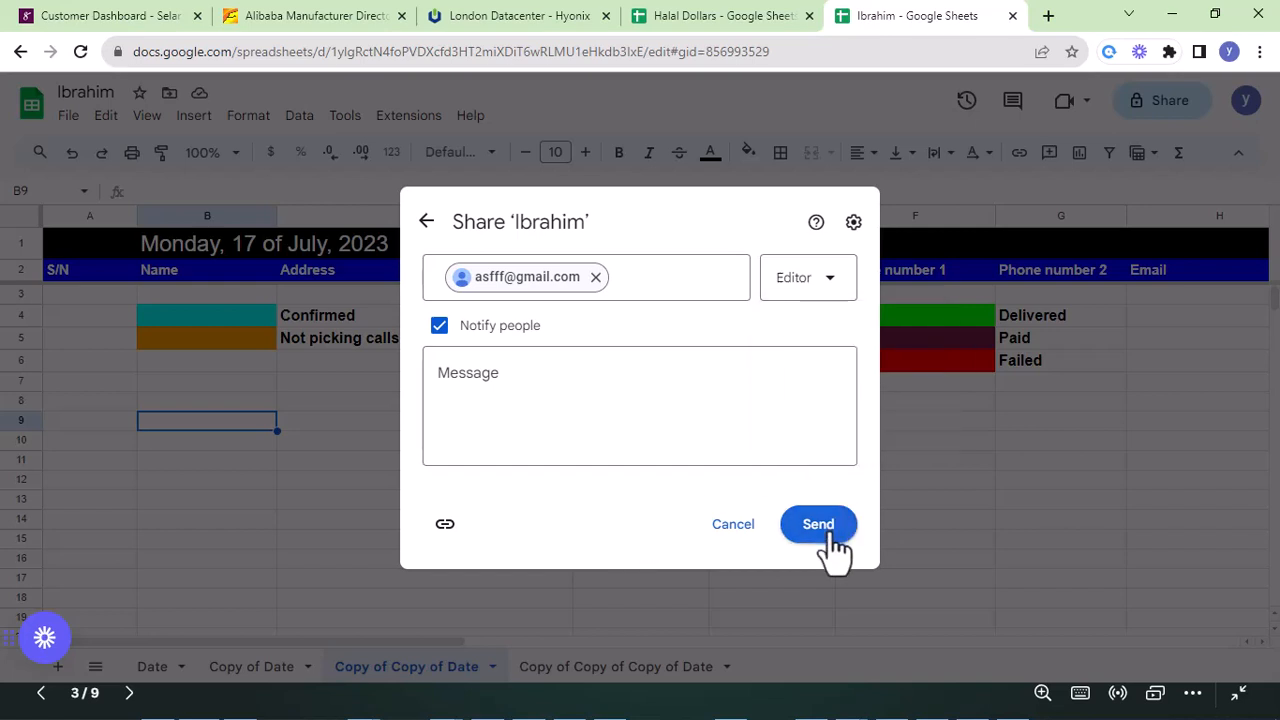
left_click(425, 222)
left_click(1013, 460)
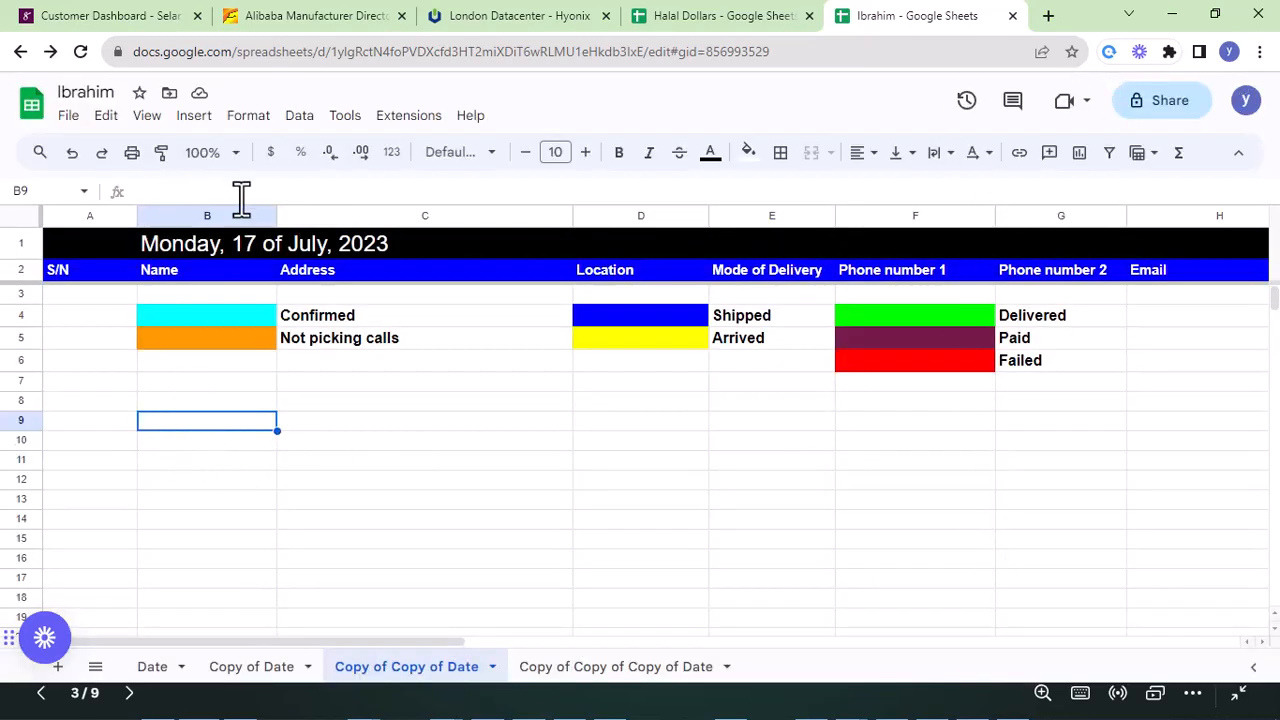
left_click(155, 668)
left_click(345, 462)
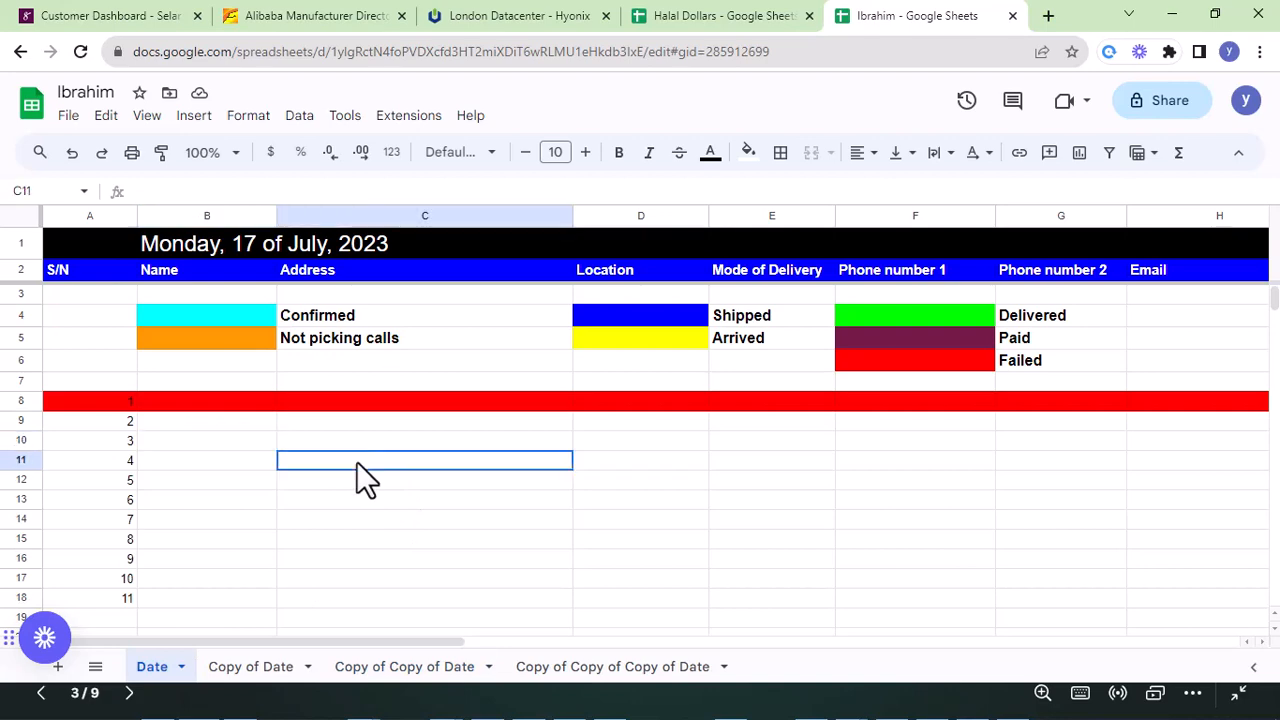
left_click(209, 422)
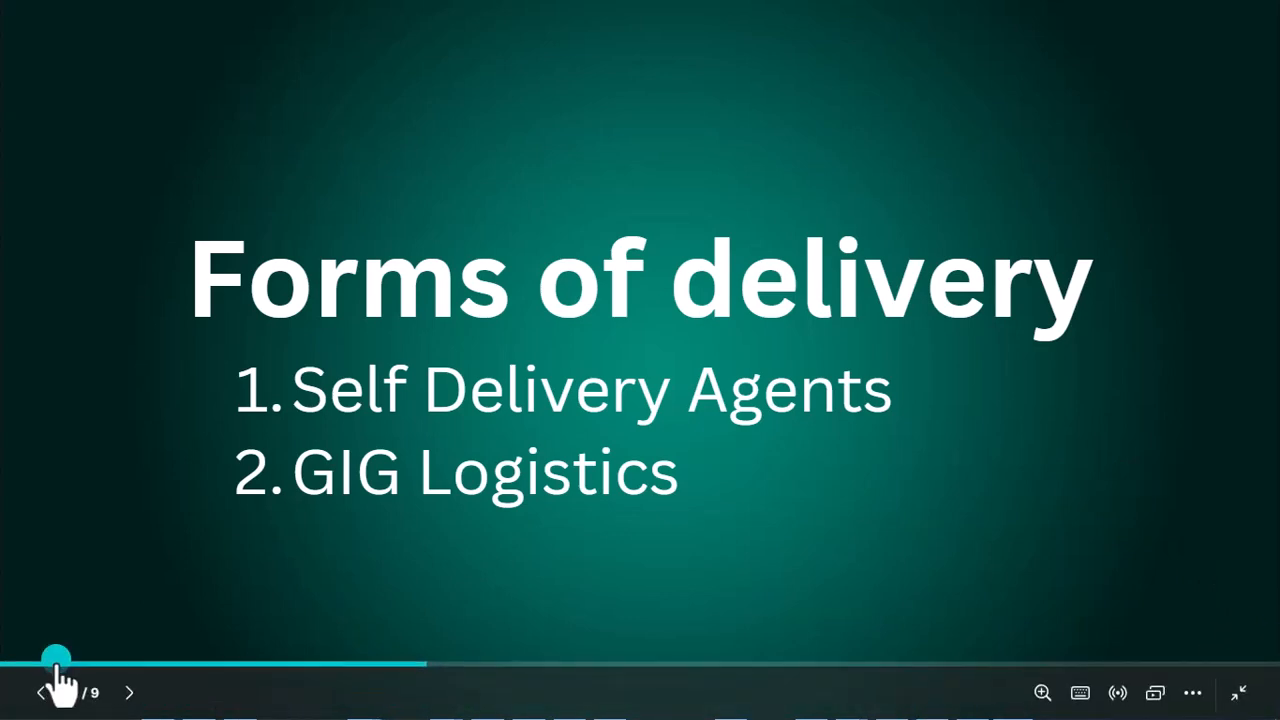
left_click(129, 693)
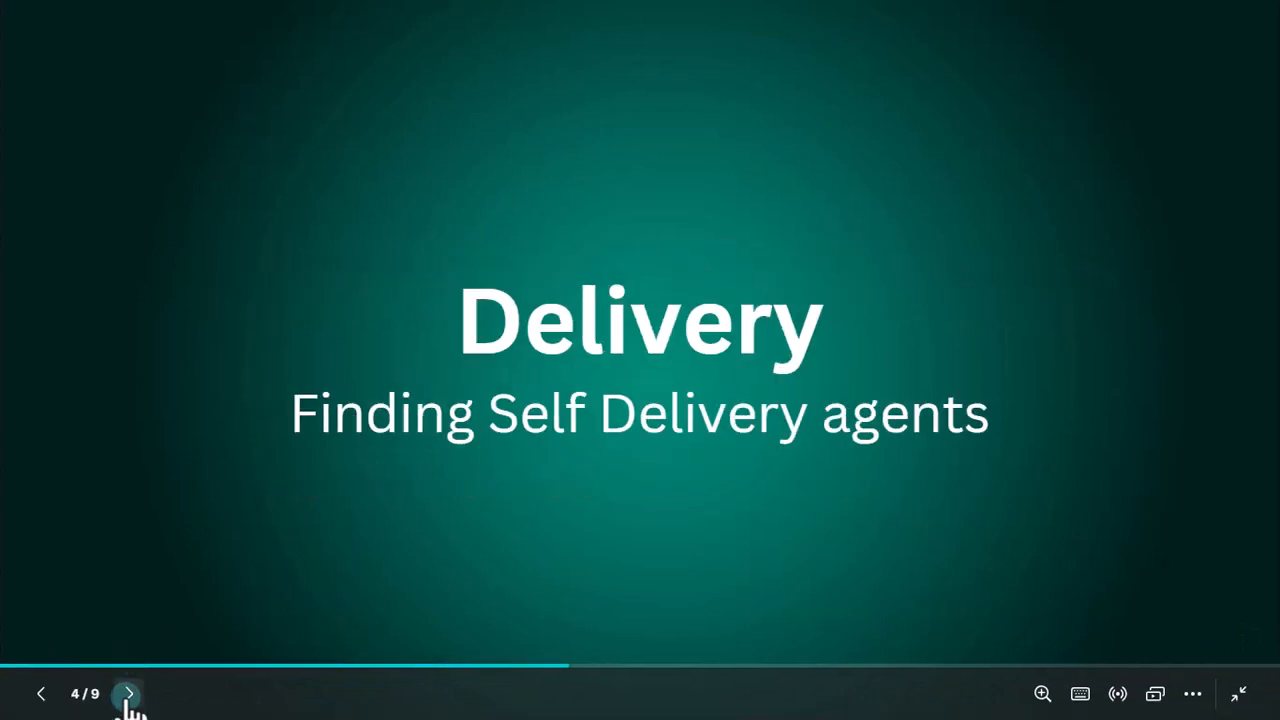